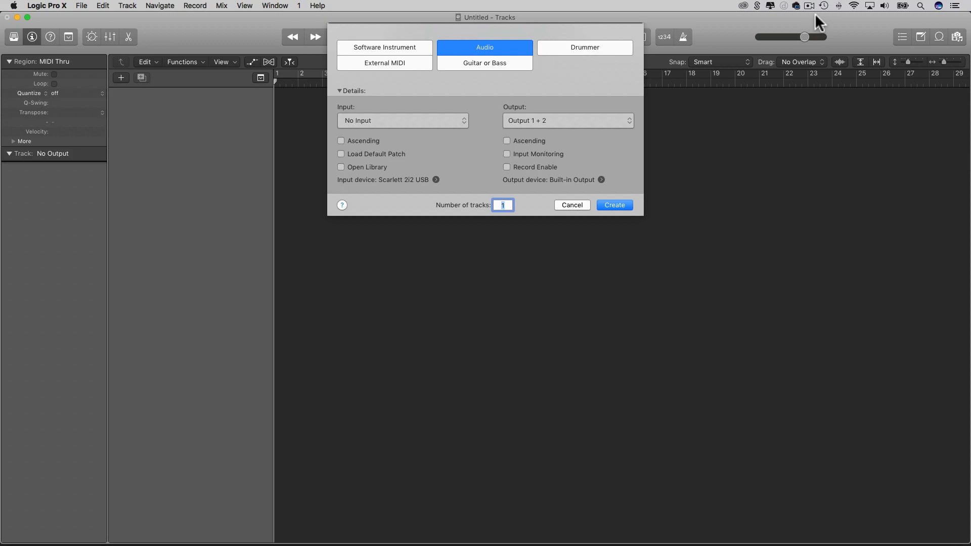
# Step: Create two audio tracks and enlarge the track height so both rows are shown tall
pyautogui.write('2')
pyautogui.press('Return')
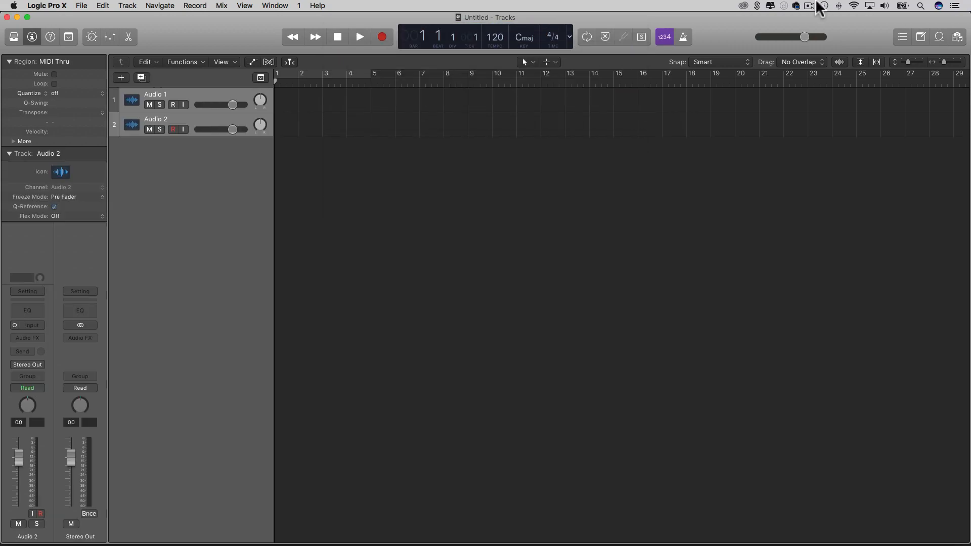
pyautogui.press('super+Up')
pyautogui.press('super+Up')
pyautogui.press('super+Up')
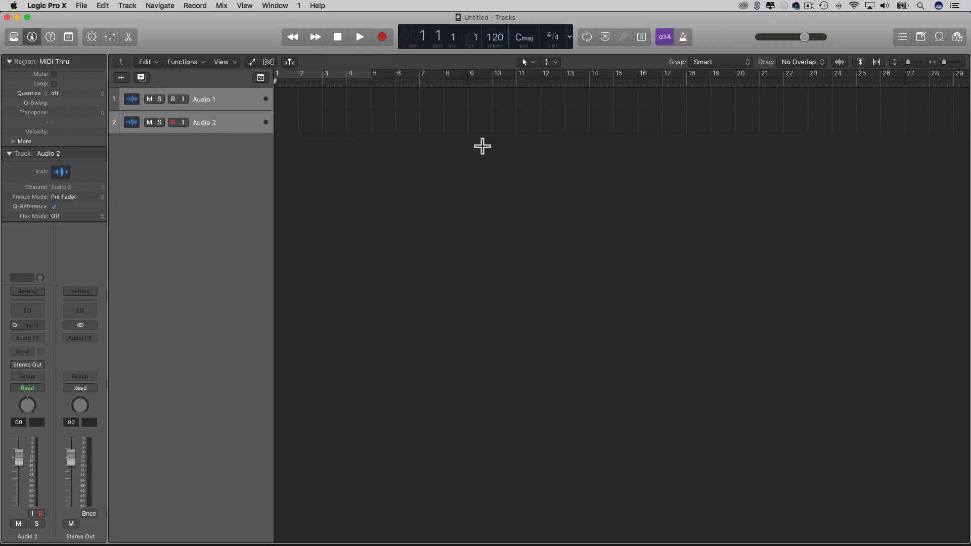
pyautogui.press('super+Down')
pyautogui.press('super+Down')
pyautogui.press('super+Down')
pyautogui.press('super+Down')
pyautogui.press('super+Down')
pyautogui.press('super+Down')
pyautogui.press('super+Down')
pyautogui.press('super+Down')
pyautogui.press('super+Down')
pyautogui.press('super+Down')
pyautogui.press('super+Down')
pyautogui.press('super+Down')
pyautogui.press('super+Down')
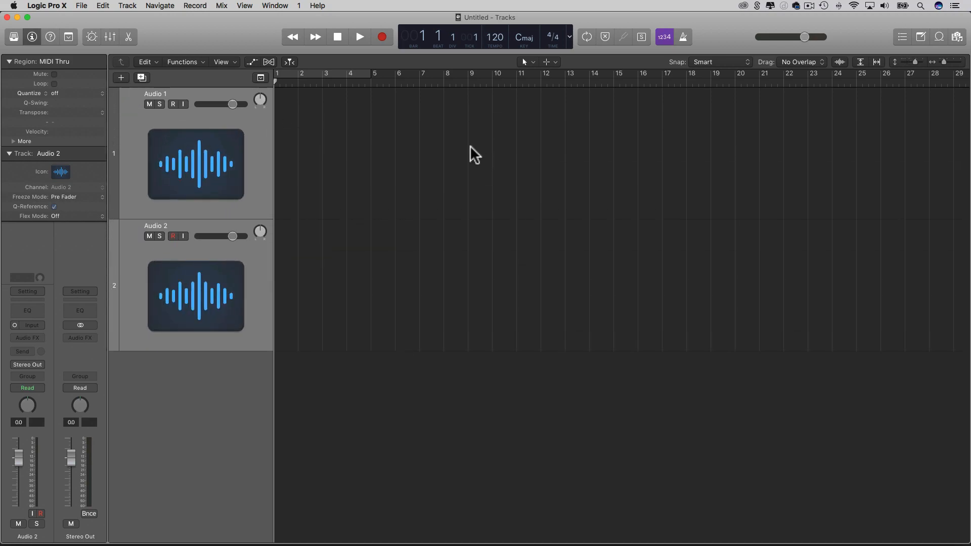
# Step: Rename the first audio track as Mastering and the second as Reference
pyautogui.click(229, 184)
pyautogui.doubleClick(157, 94)
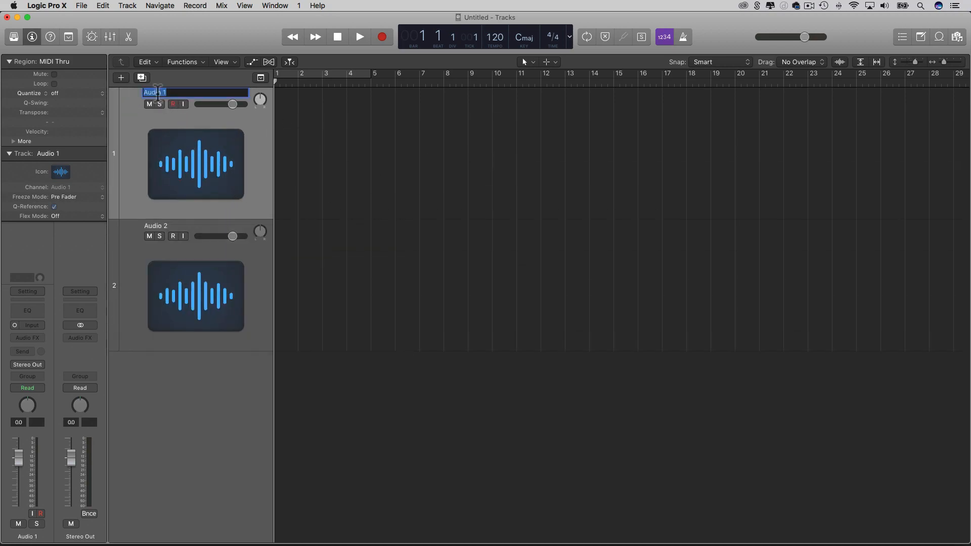
pyautogui.write('Mastering')
pyautogui.press('Return')
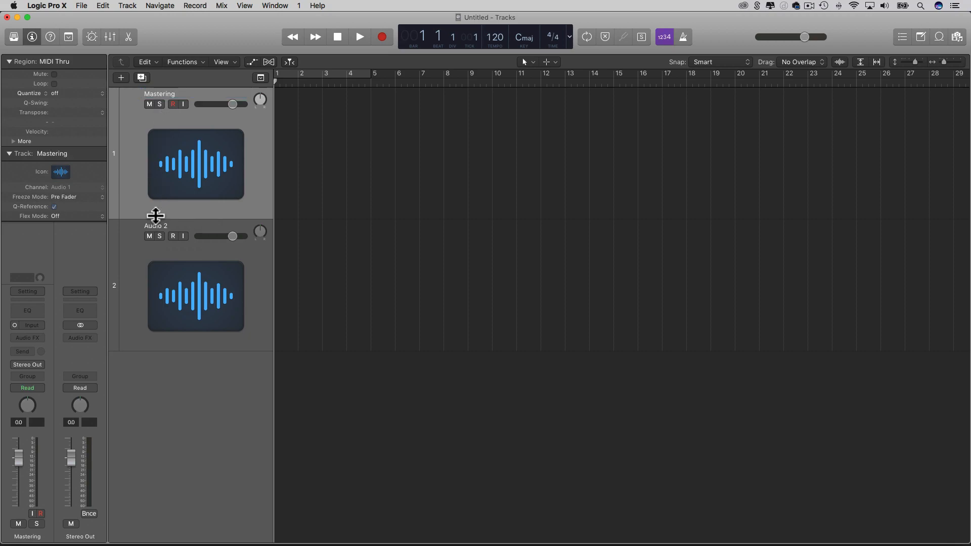
pyautogui.click(159, 231)
pyautogui.doubleClick(158, 226)
pyautogui.write('Reference')
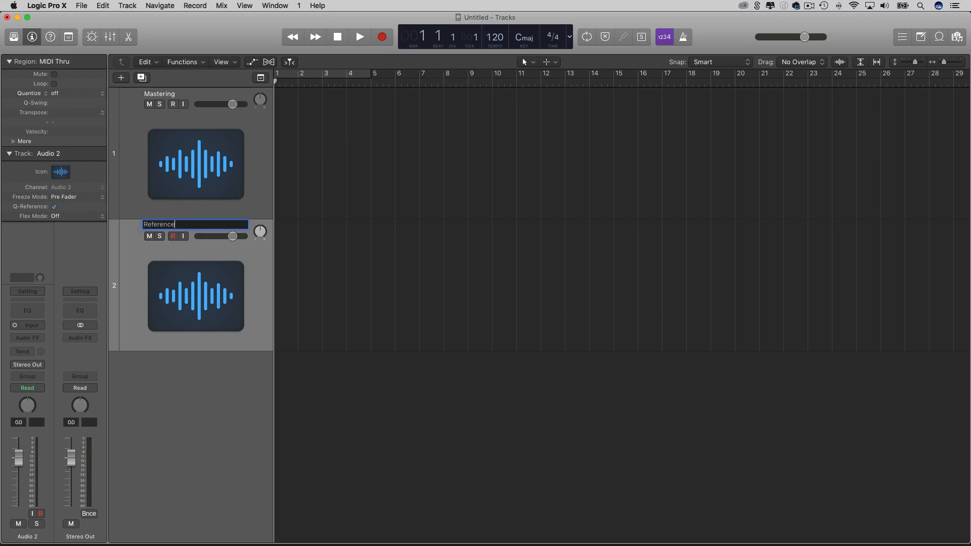
pyautogui.press('Return')
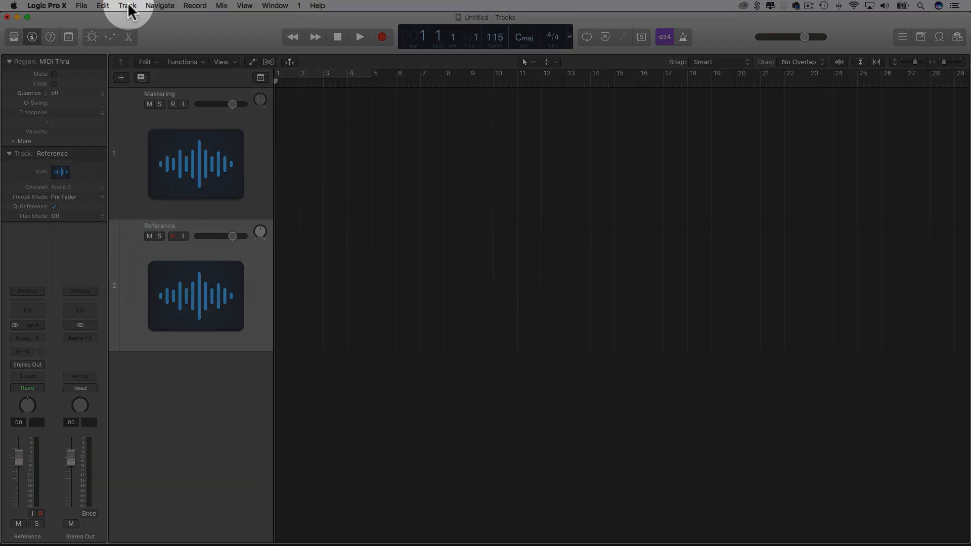
# Step: Import the audio file "2. Angels Prey.aif" onto the Reference track without its tempo information, showing the whole region
pyautogui.click(82, 6)
pyautogui.moveTo(119, 221)
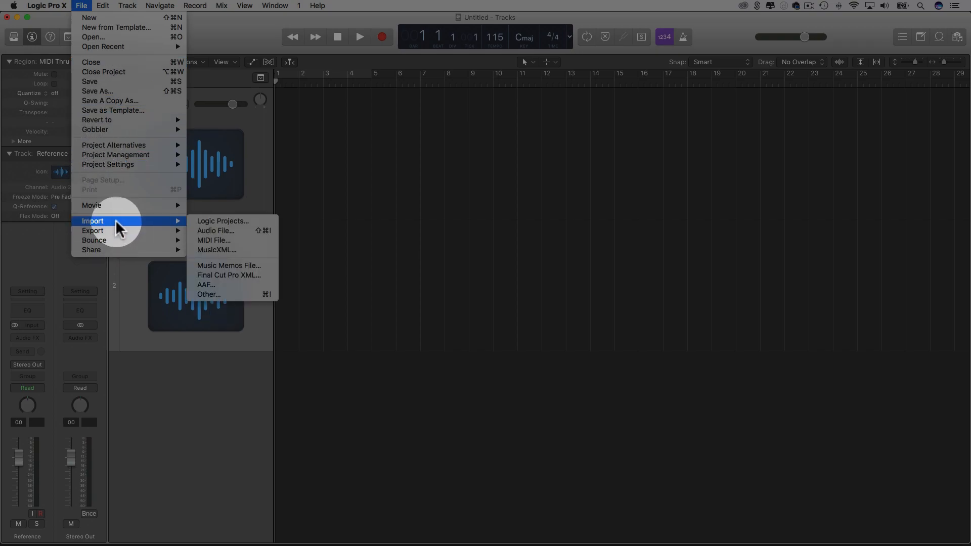
pyautogui.click(226, 231)
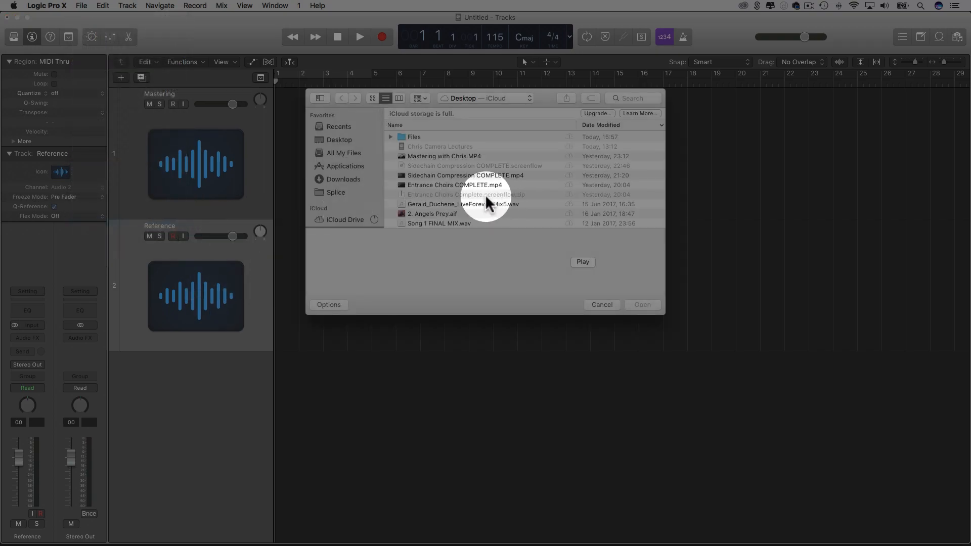
pyautogui.click(452, 213)
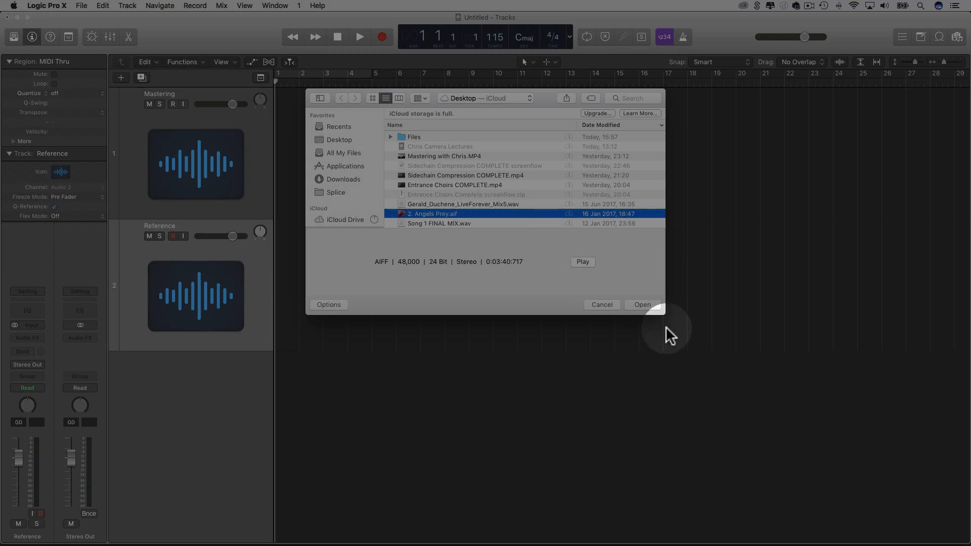
pyautogui.click(641, 305)
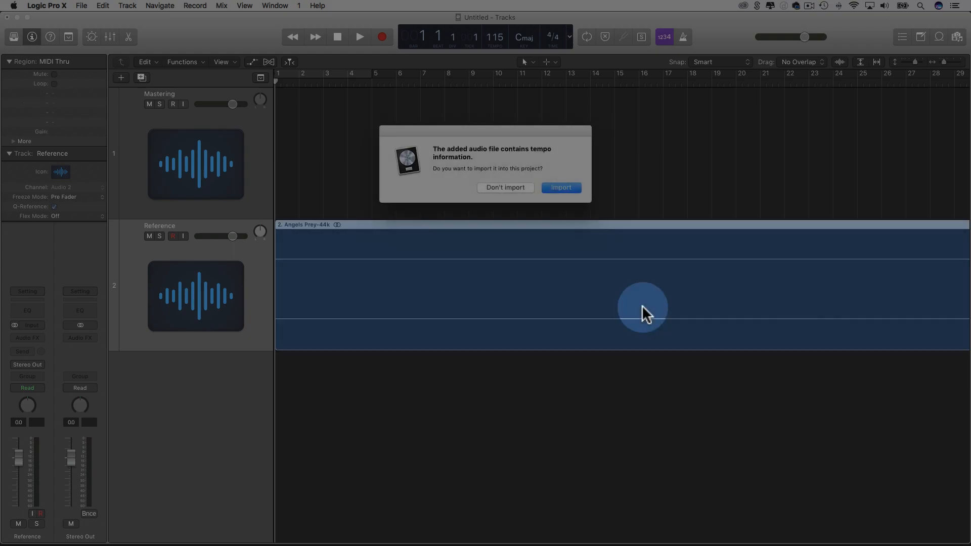
pyautogui.click(505, 187)
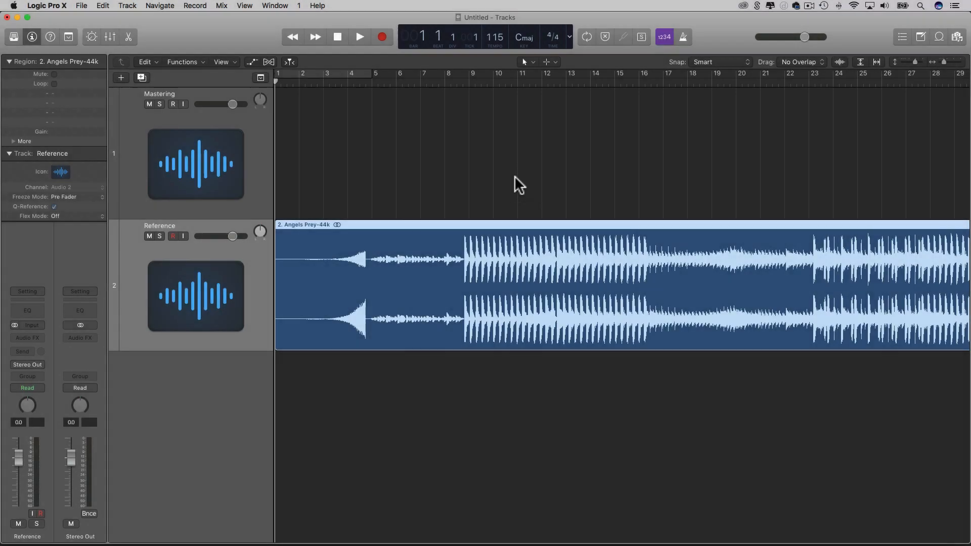
pyautogui.press('super+Left')
pyautogui.press('super+Left')
pyautogui.press('super+Left')
pyautogui.press('super+Left')
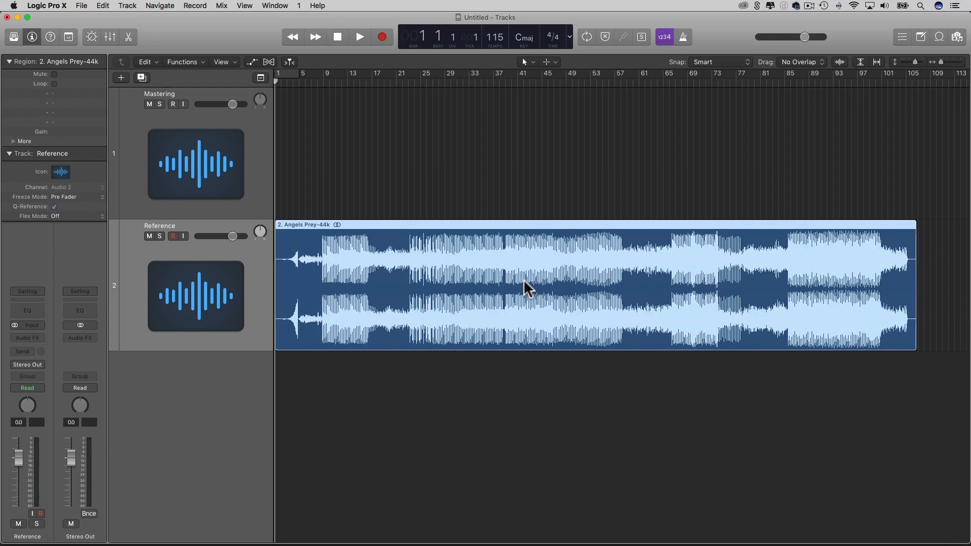
pyautogui.click(508, 181)
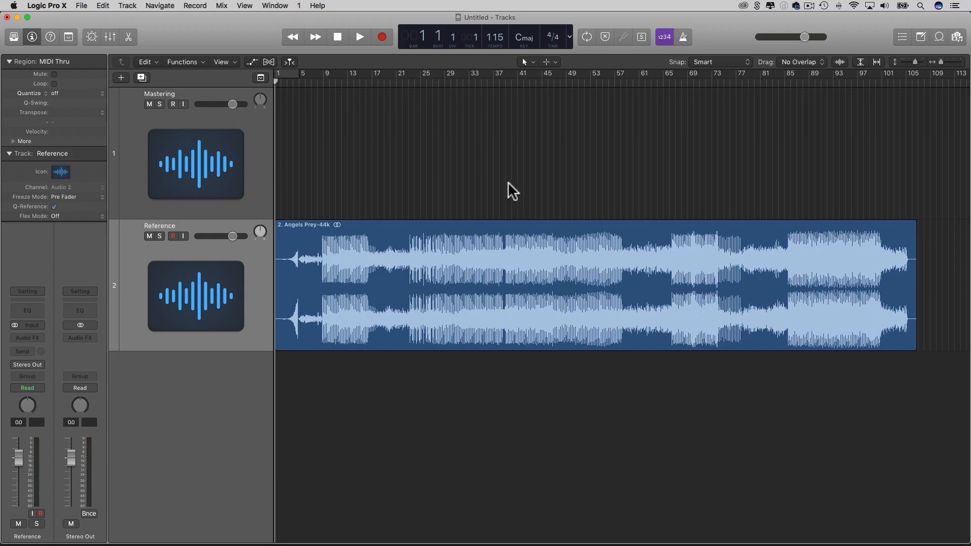
# Step: Insert a stereo Loudness Meter on the Stereo Out channel and place its window over the arrangement
pyautogui.moveTo(526, 86); pyautogui.dragTo(787, 92)
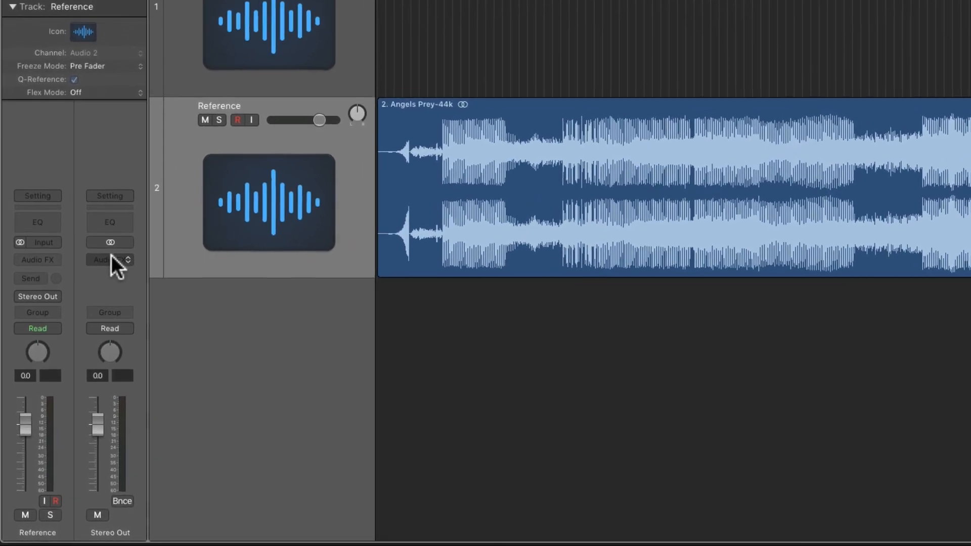
pyautogui.click(99, 292)
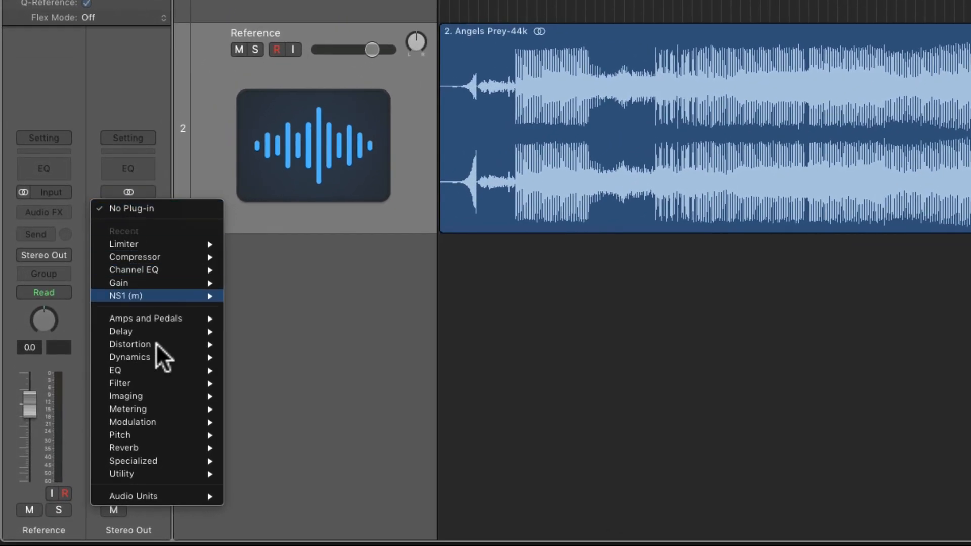
pyautogui.moveTo(172, 414)
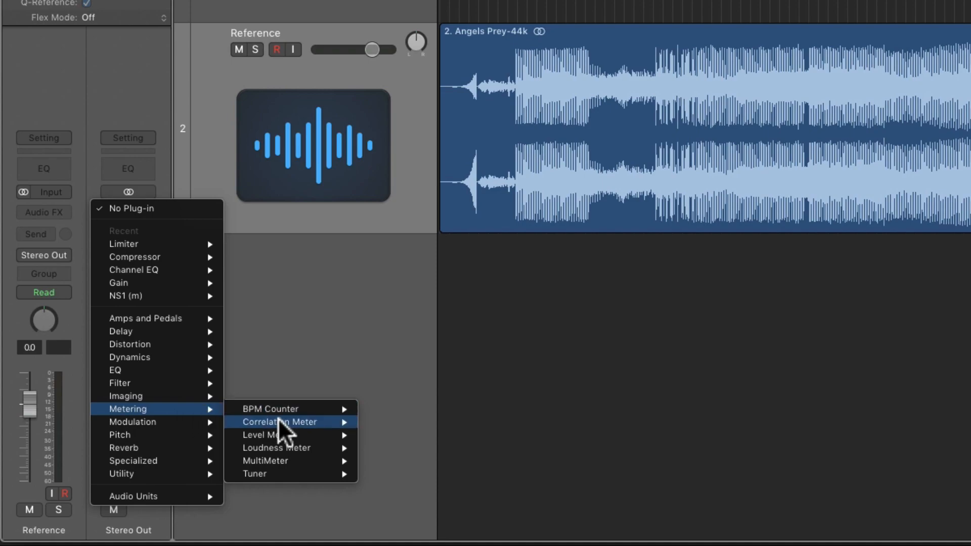
pyautogui.moveTo(290, 446)
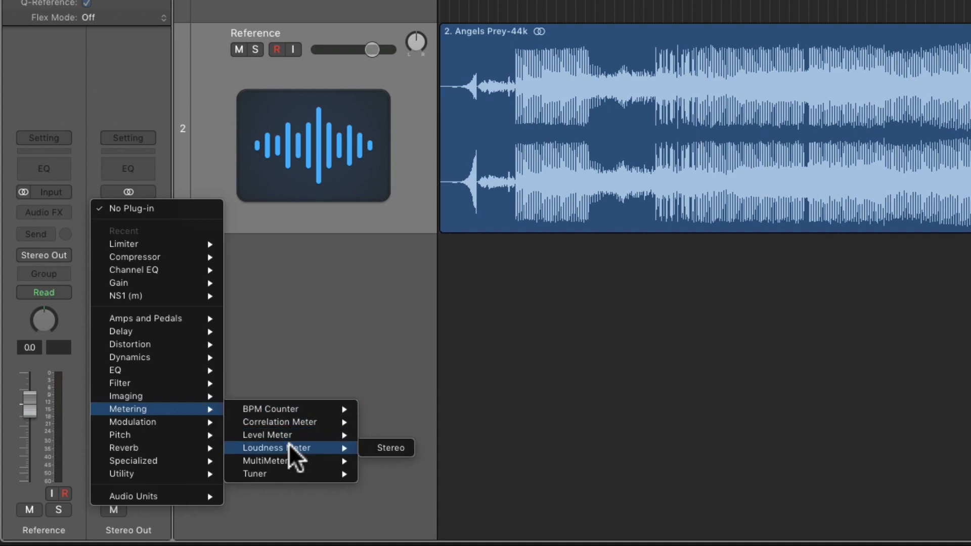
pyautogui.click(379, 447)
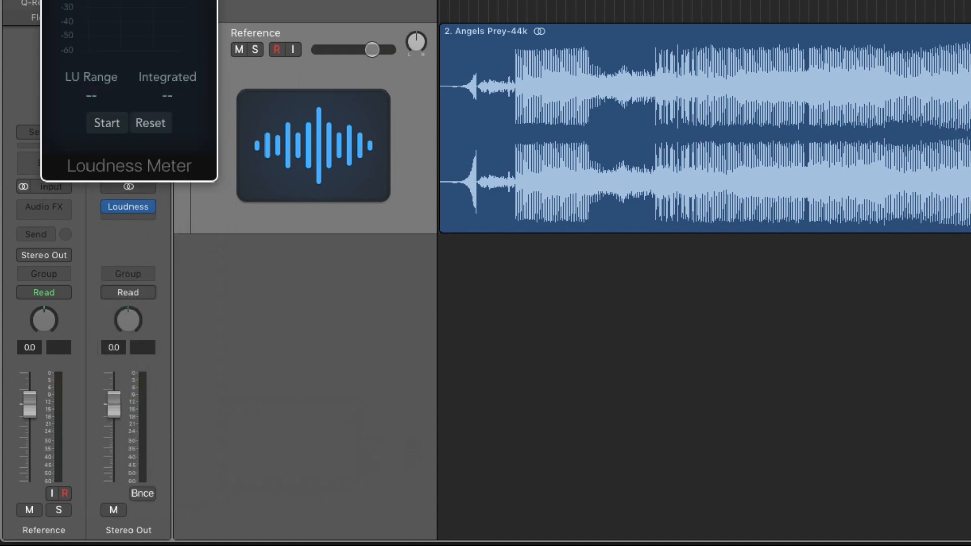
pyautogui.moveTo(130, 1); pyautogui.dragTo(594, 4)
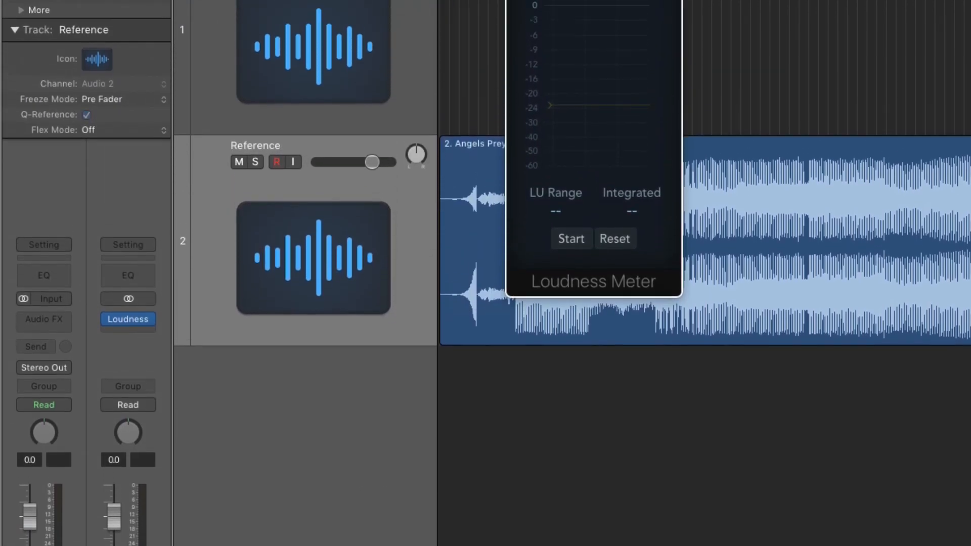
# Step: Play the loud section of the reference song around bar 91 and check its LUFS level
pyautogui.press('space')
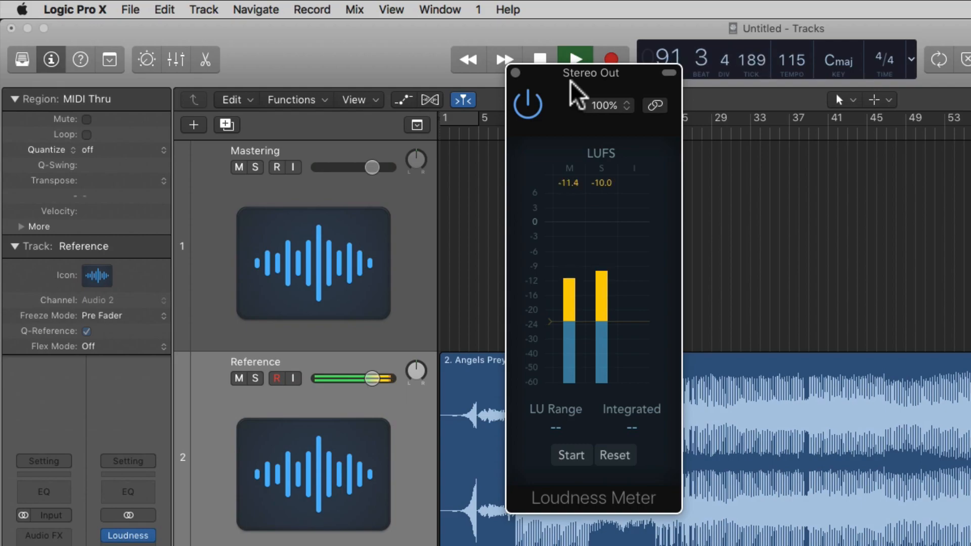
pyautogui.press('space')
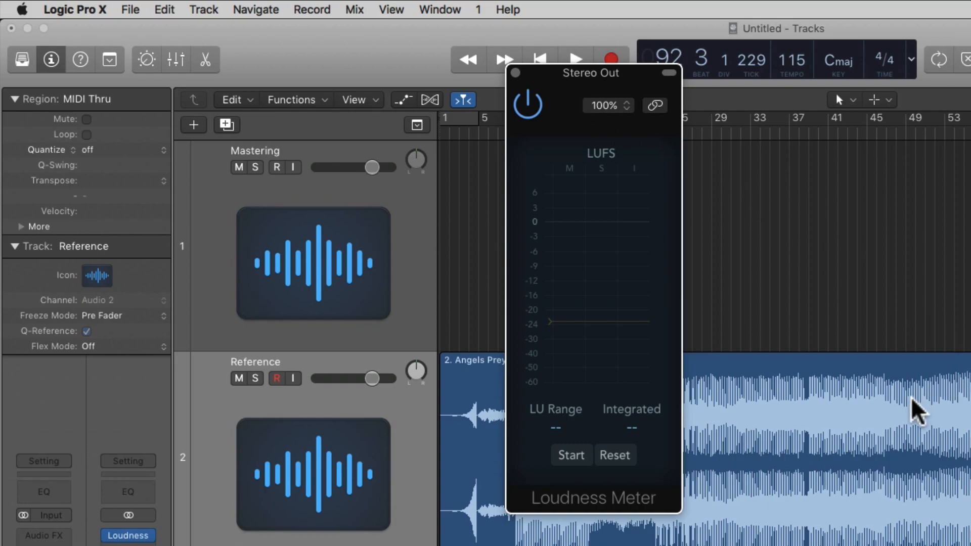
# Step: Insert a Gain plug-in on the Reference track
pyautogui.click(915, 410)
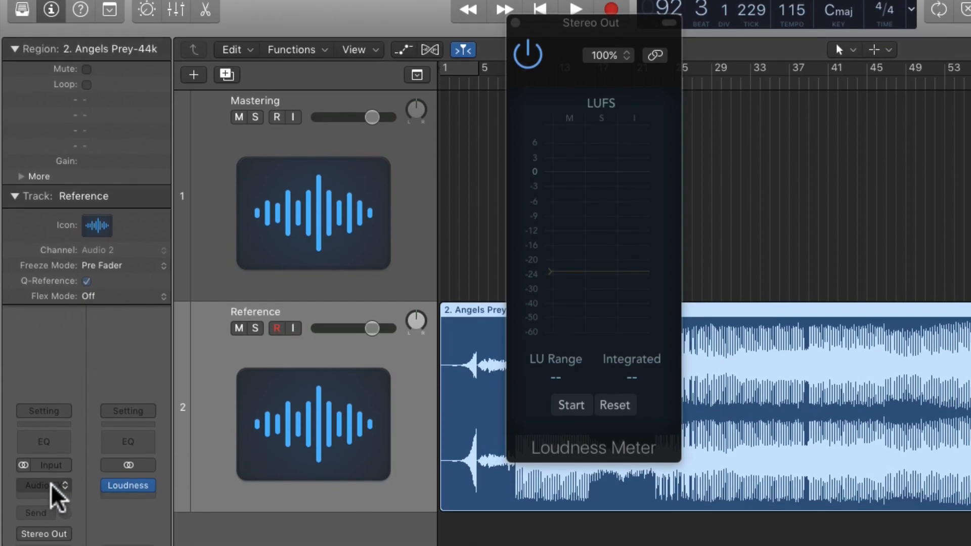
pyautogui.click(51, 535)
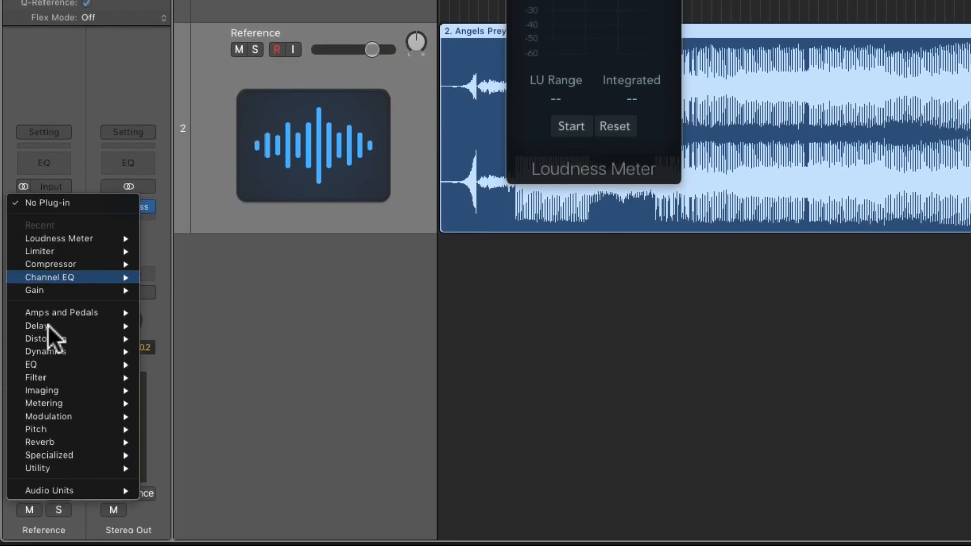
pyautogui.moveTo(47, 468)
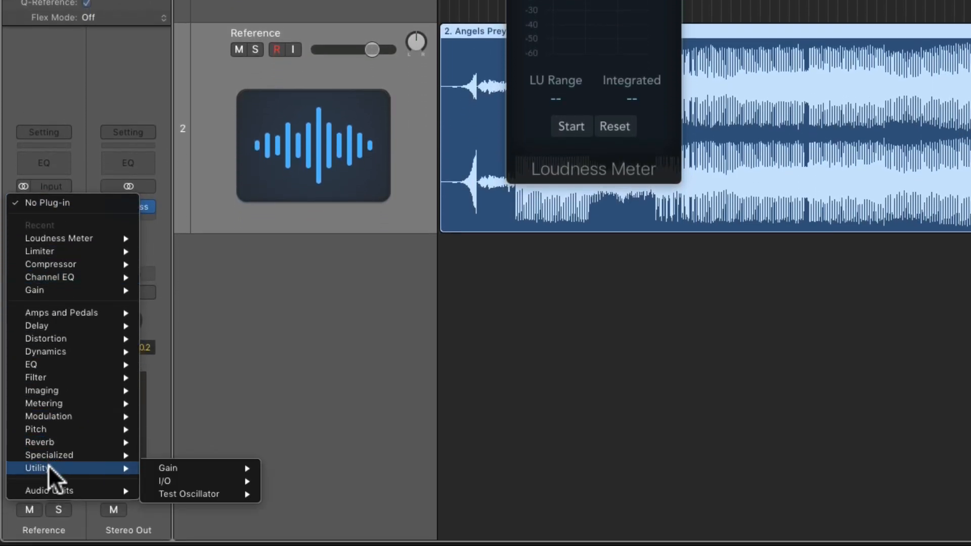
pyautogui.moveTo(187, 468)
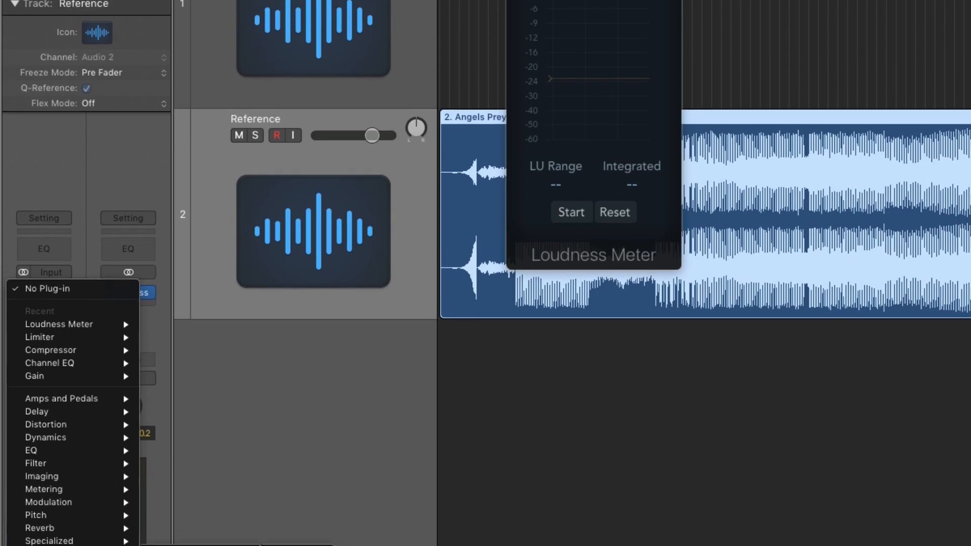
pyautogui.click(283, 468)
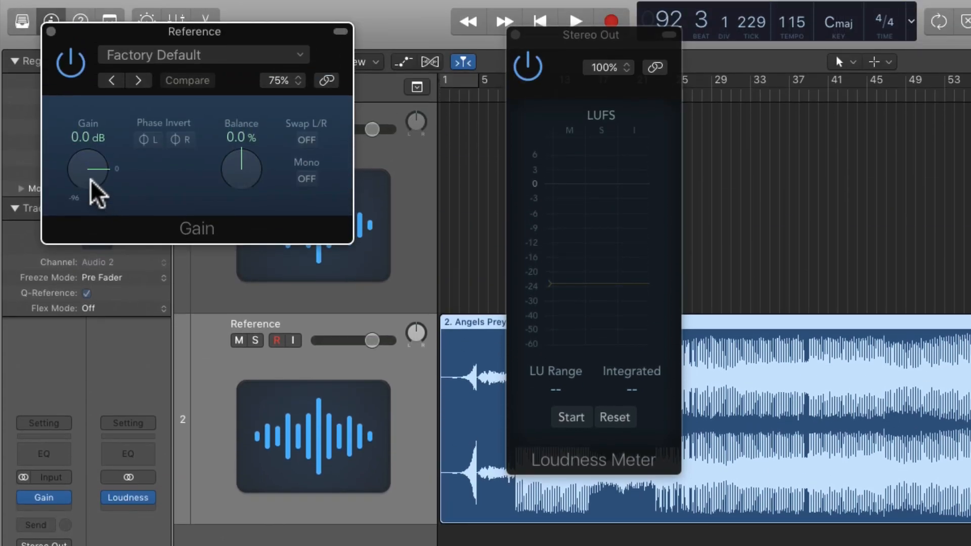
# Step: Lower the Reference track's gain to -4.8 dB while playing from bar 86, and close both plug-in windows
pyautogui.moveTo(89, 57); pyautogui.dragTo(90, 66)
pyautogui.moveTo(90, 188); pyautogui.dragTo(89, 186)
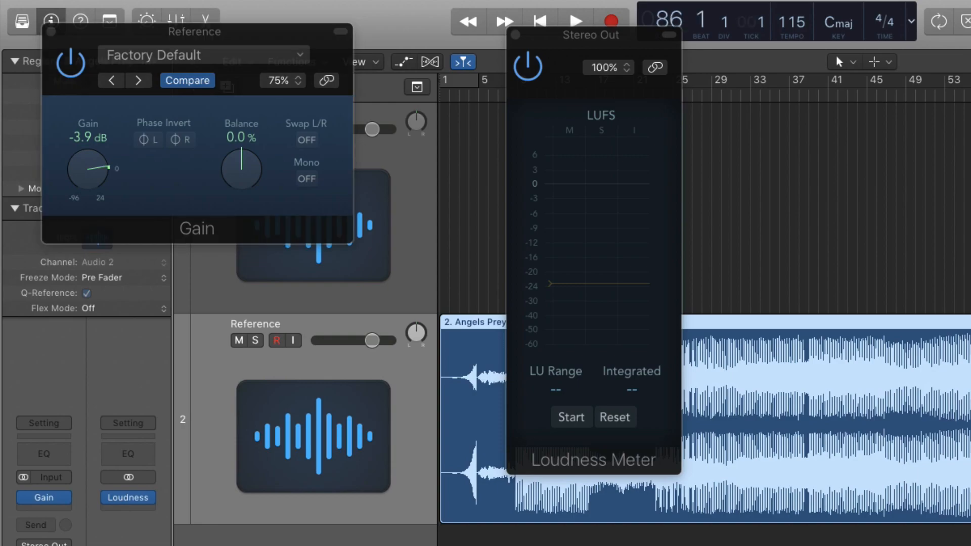
pyautogui.press('space')
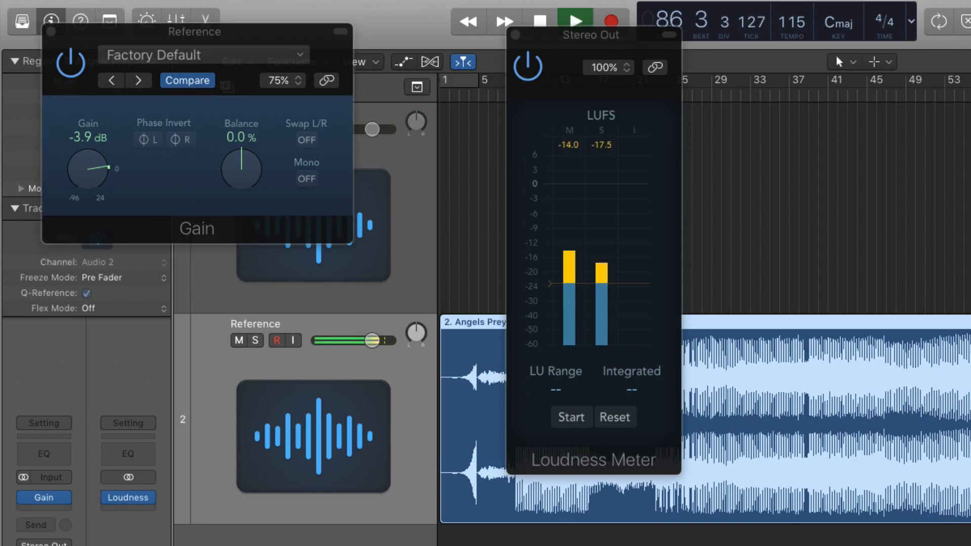
pyautogui.click(91, 177)
pyautogui.moveTo(85, 165); pyautogui.dragTo(85, 165)
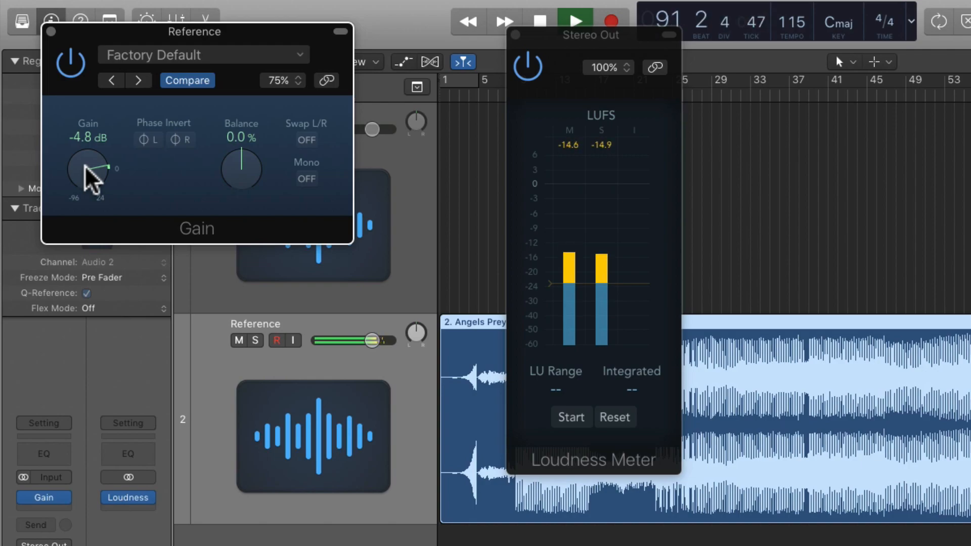
pyautogui.press('space')
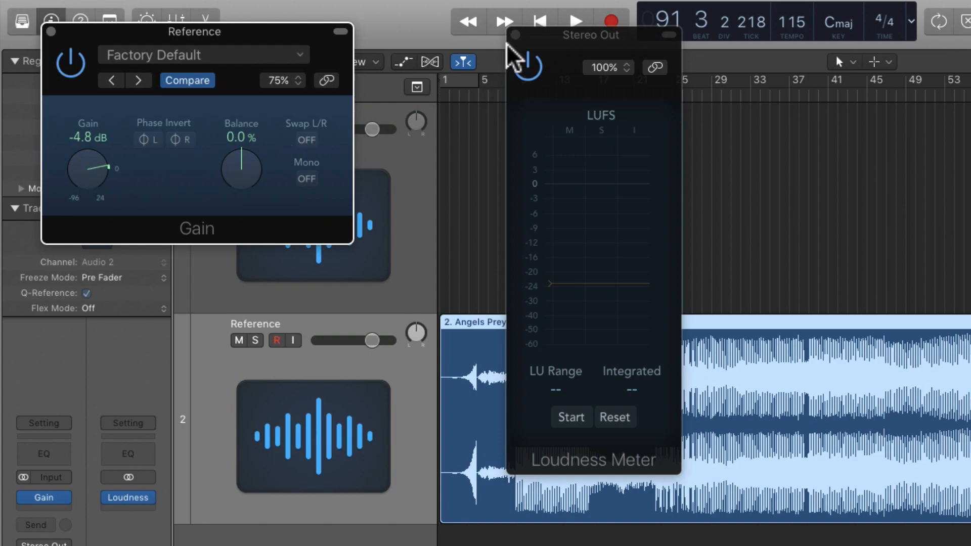
pyautogui.click(515, 35)
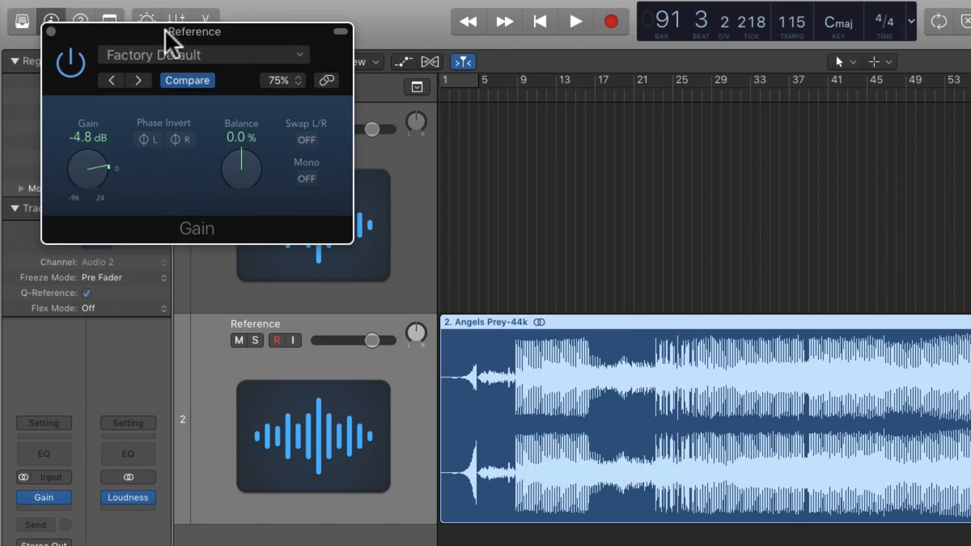
pyautogui.click(50, 32)
# Step: Import the audio file Song 1 FINAL MIX.wav from the Desktop onto the Mastering track
pyautogui.click(272, 202)
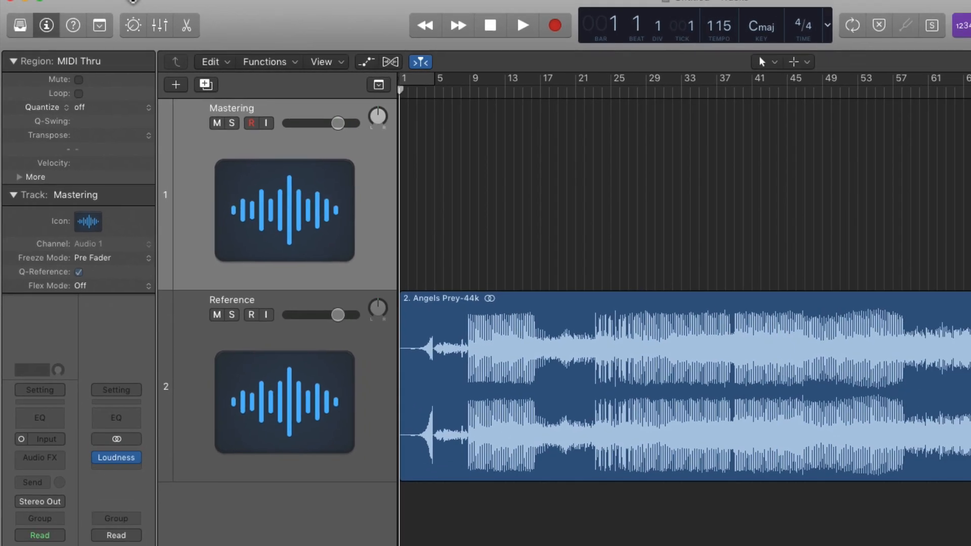
pyautogui.click(81, 6)
pyautogui.moveTo(124, 221)
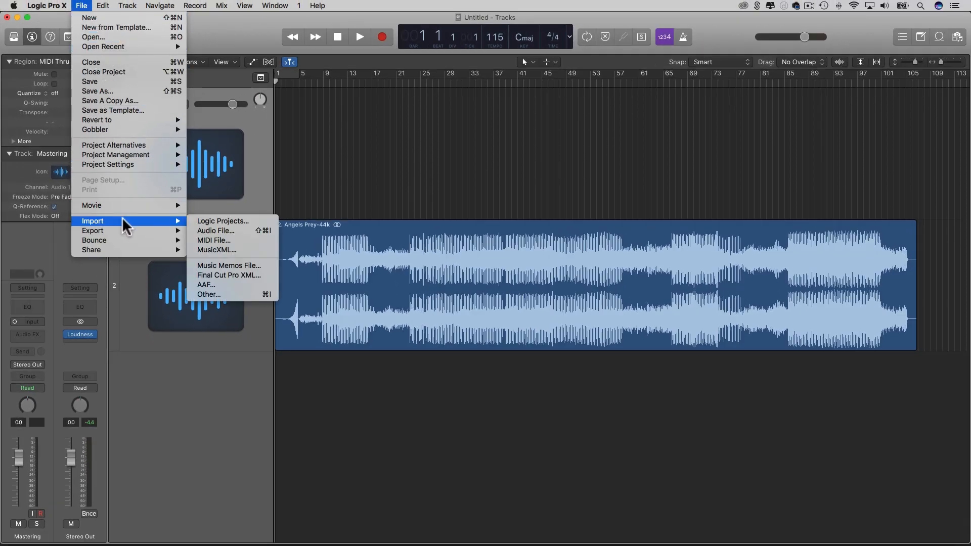
pyautogui.click(216, 230)
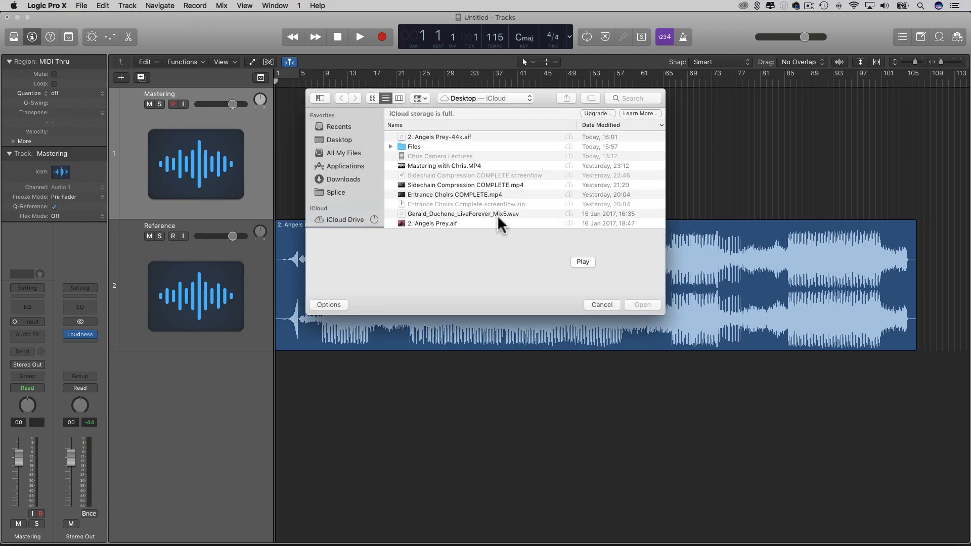
pyautogui.scroll(-2, 488, 216)
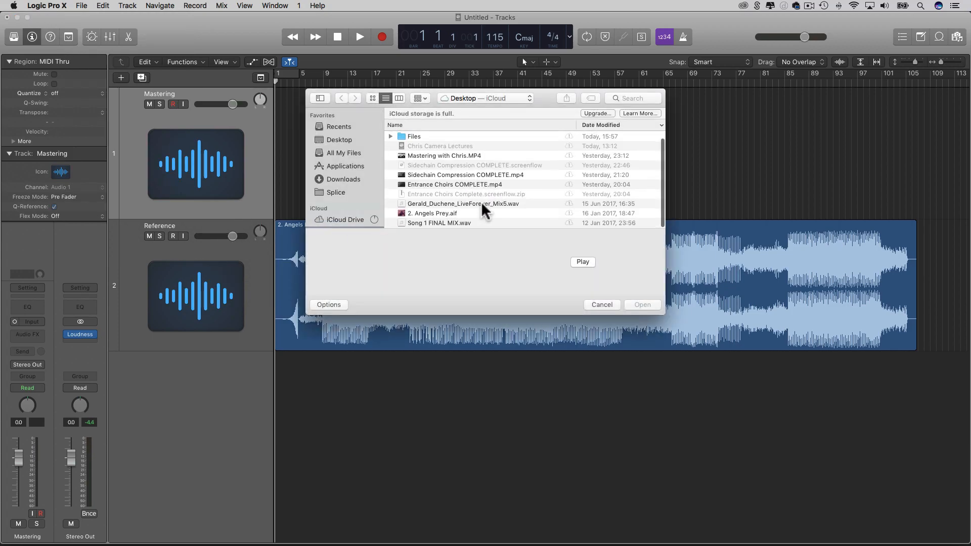
pyautogui.click(448, 214)
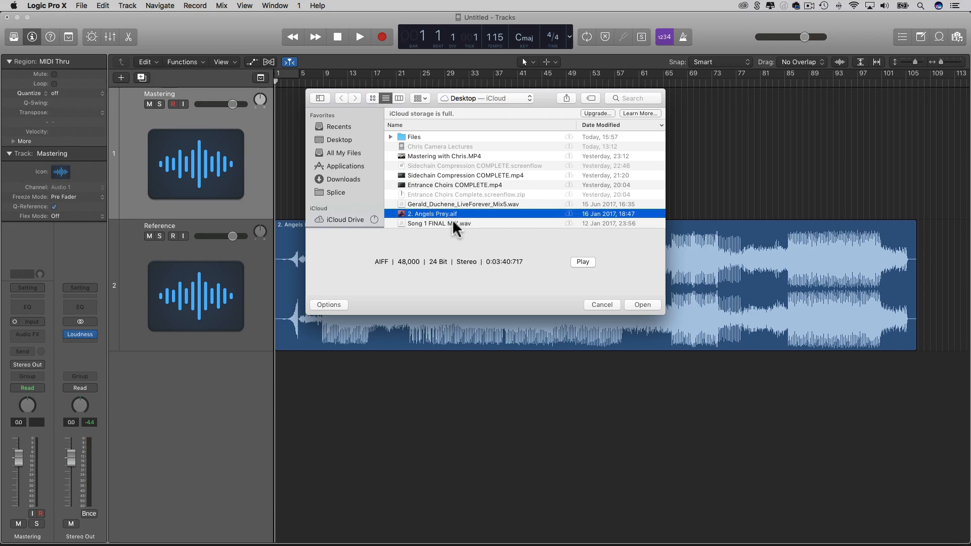
pyautogui.click(454, 223)
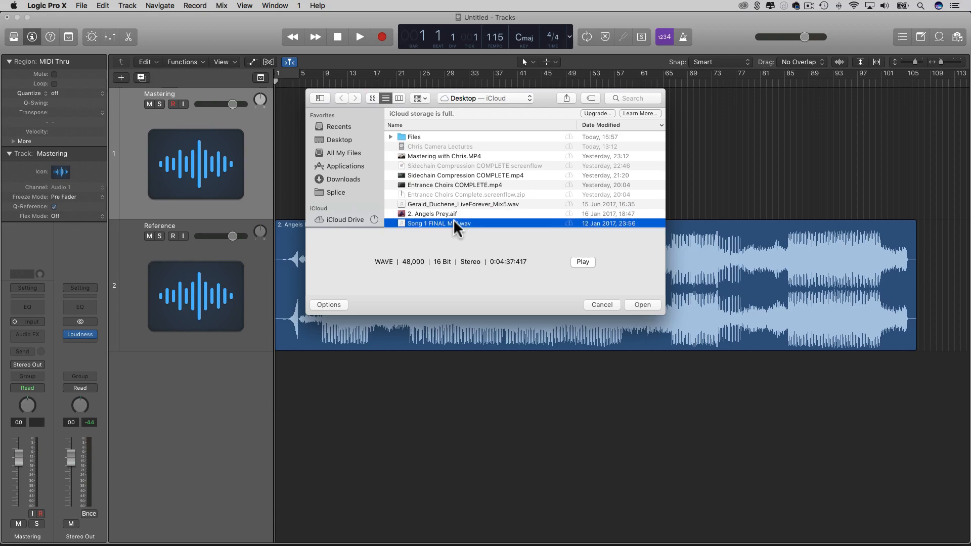
pyautogui.click(643, 305)
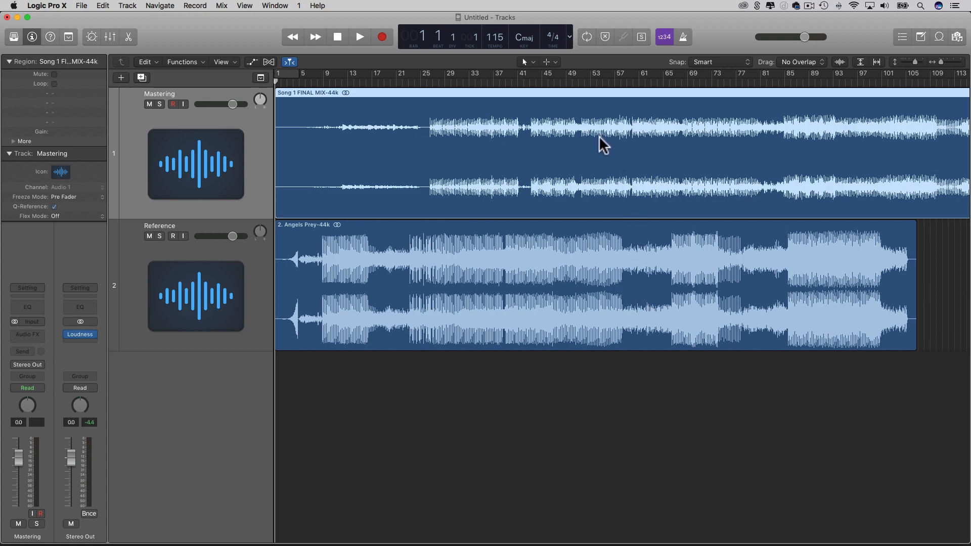
# Step: Mute the Reference track and set a cycle range over the loud section from about bar 85 to bar 101
pyautogui.hscroll(-1, 581, 132)
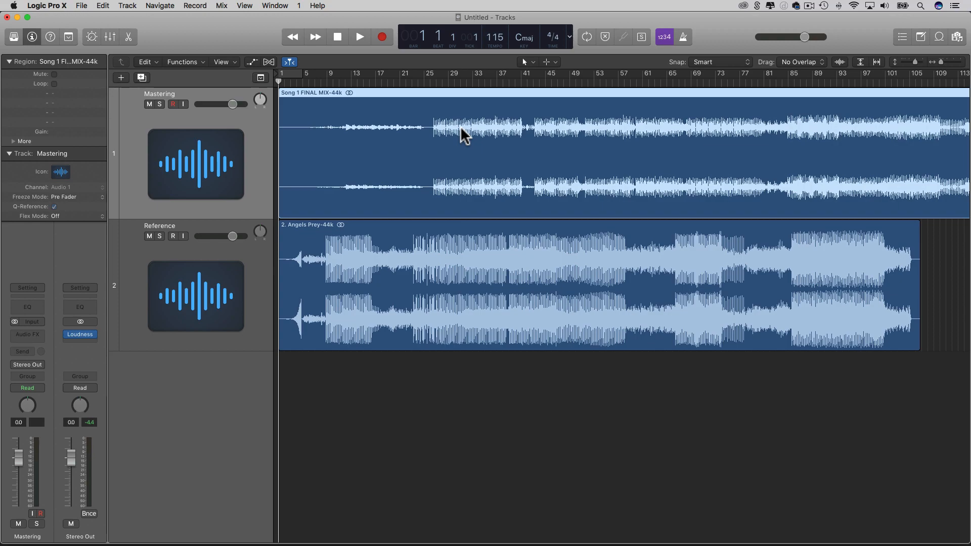
pyautogui.click(149, 236)
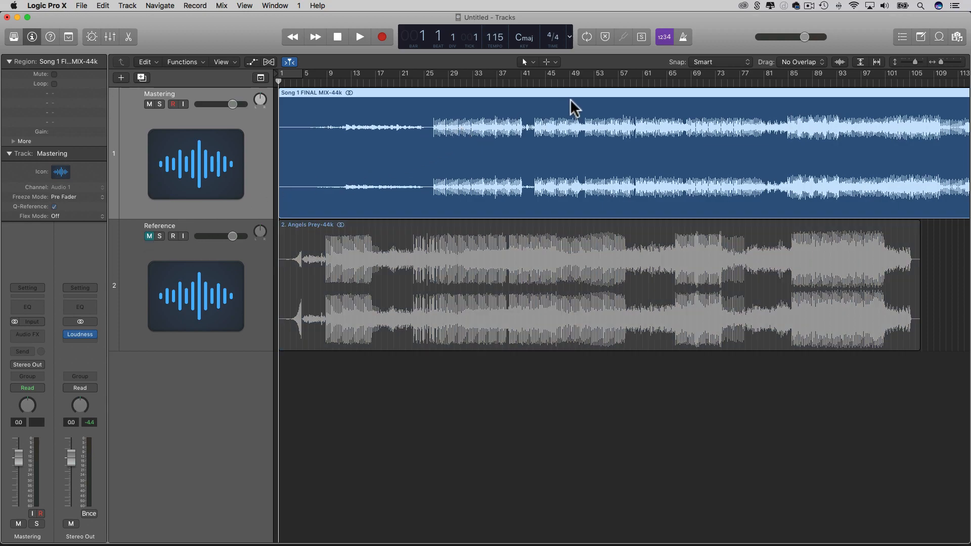
pyautogui.click(624, 81)
pyautogui.hscroll(3, 623, 80)
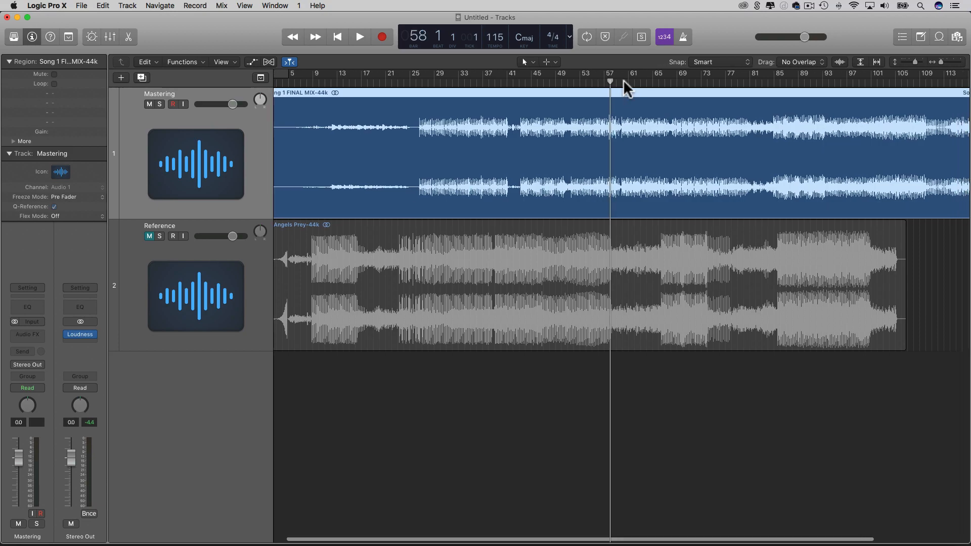
pyautogui.hscroll(3, 612, 89)
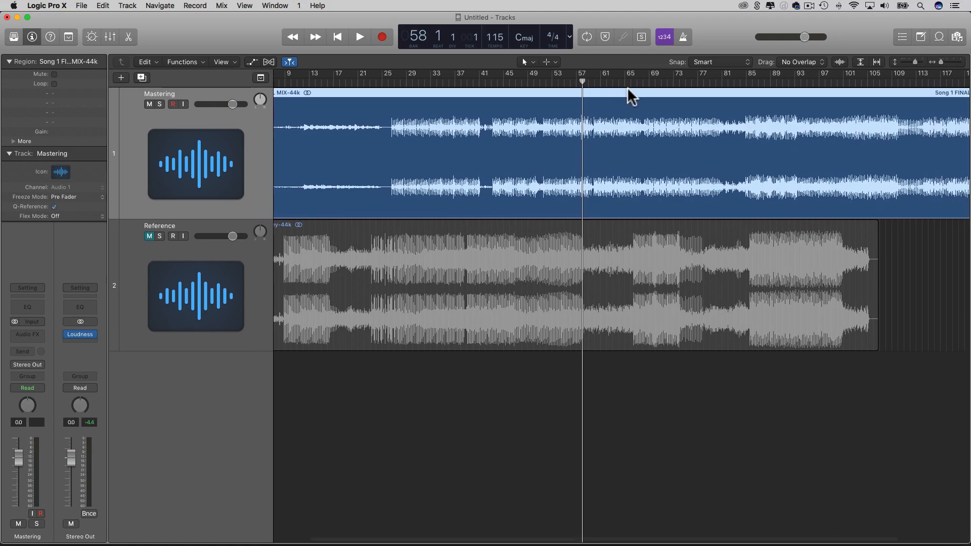
pyautogui.click(708, 82)
pyautogui.moveTo(708, 72); pyautogui.dragTo(803, 72)
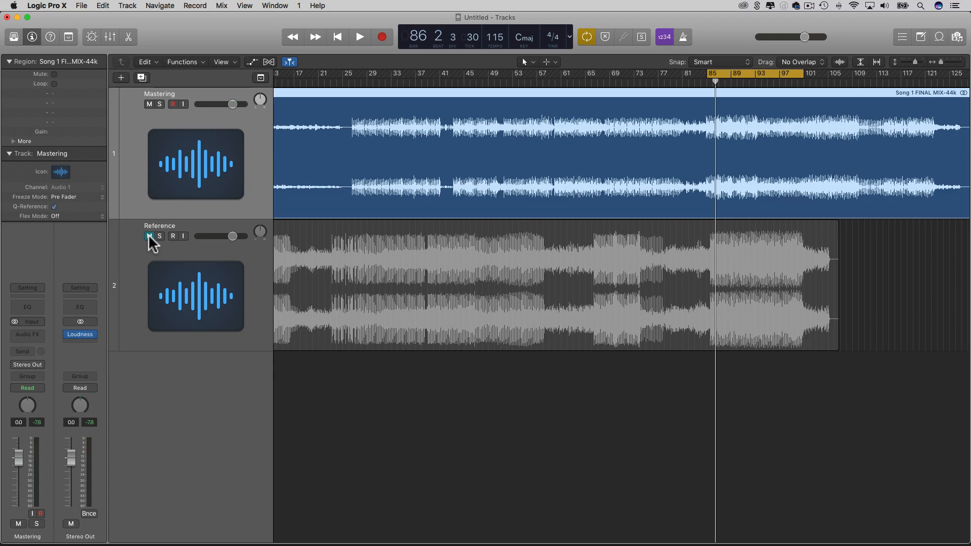
# Step: Swap the mute states of the Mastering and Reference tracks together, and swap them back so that Reference is muted
pyautogui.press('alt')
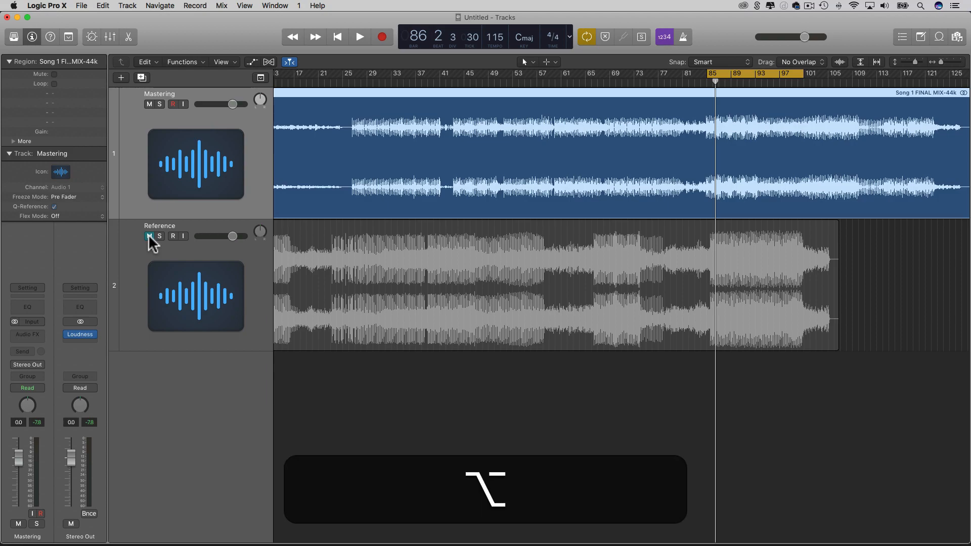
pyautogui.keyDown('alt'); pyautogui.click(149, 236); pyautogui.keyUp('alt')
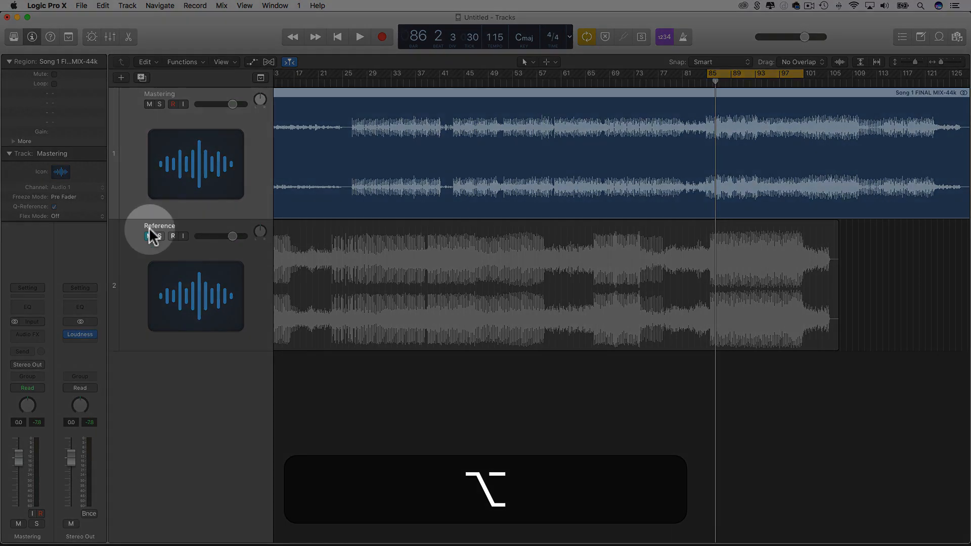
pyautogui.keyDown('alt'); pyautogui.click(149, 104); pyautogui.keyUp('alt')
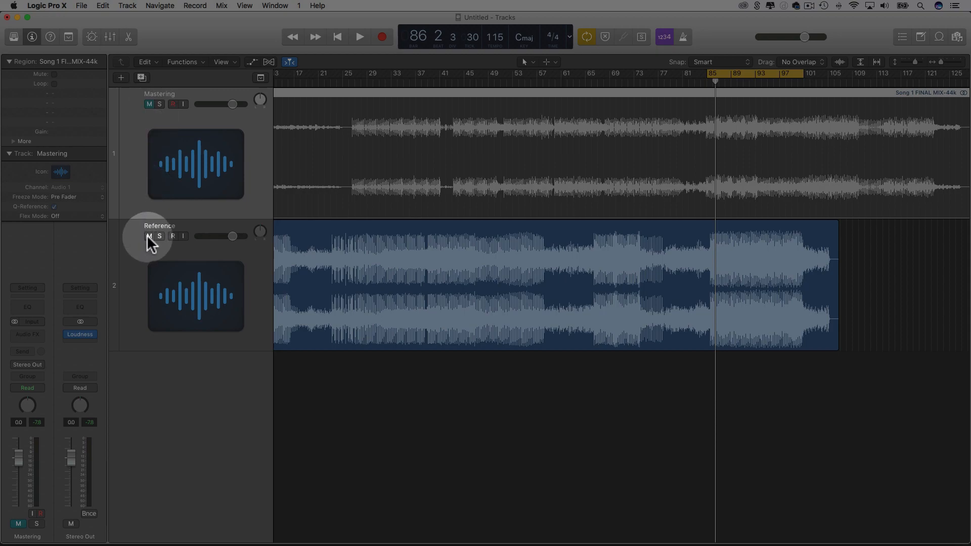
pyautogui.press('alt')
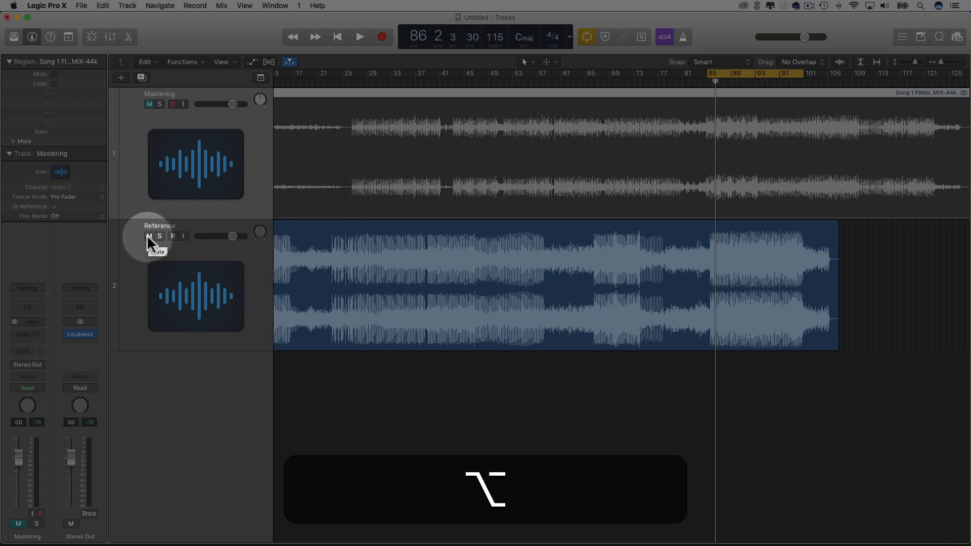
pyautogui.keyDown('alt'); pyautogui.click(148, 235); pyautogui.keyUp('alt')
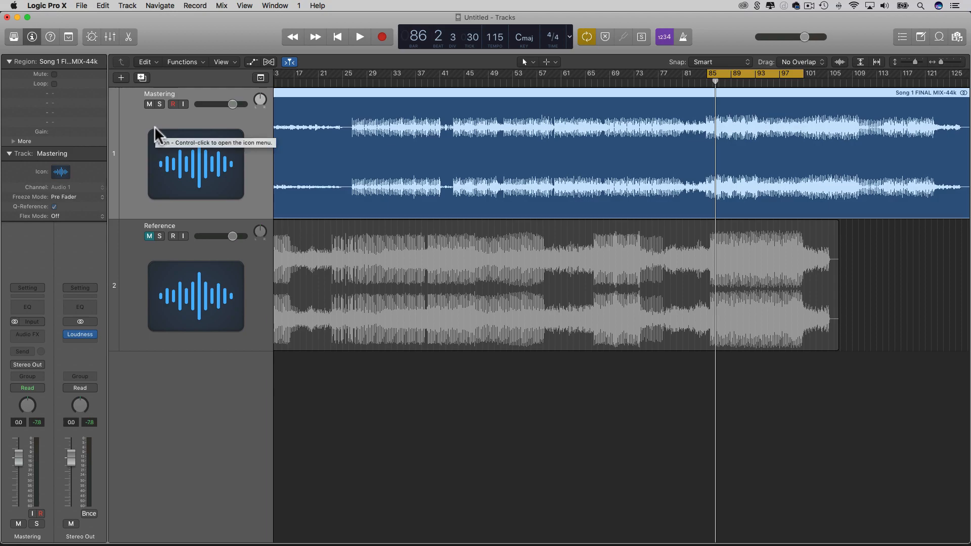
# Step: Play the cycled section and alternate between the Mastering and Reference tracks to compare their loudness, ending with Reference muted
pyautogui.press('space')
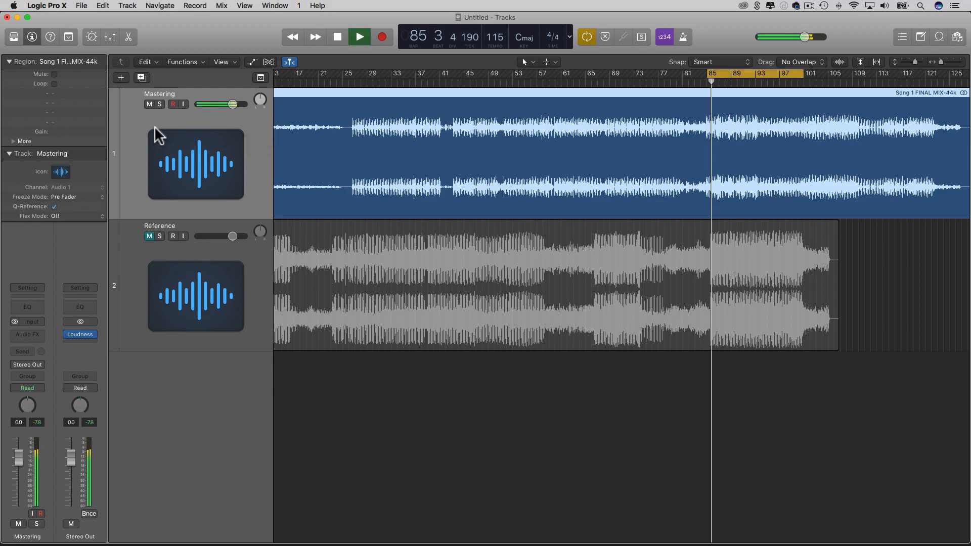
pyautogui.keyDown('alt'); pyautogui.click(146, 104); pyautogui.keyUp('alt')
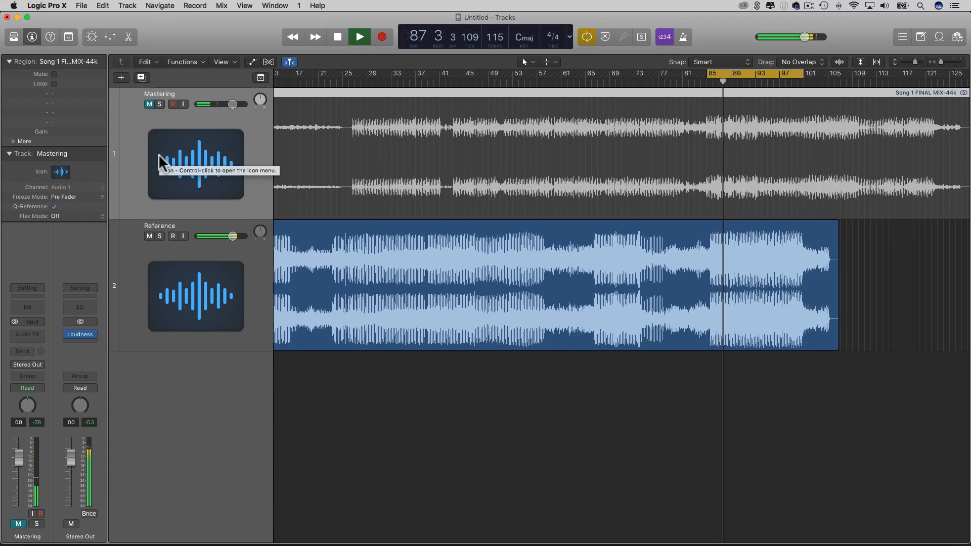
pyautogui.keyDown('alt'); pyautogui.click(150, 235); pyautogui.keyUp('alt')
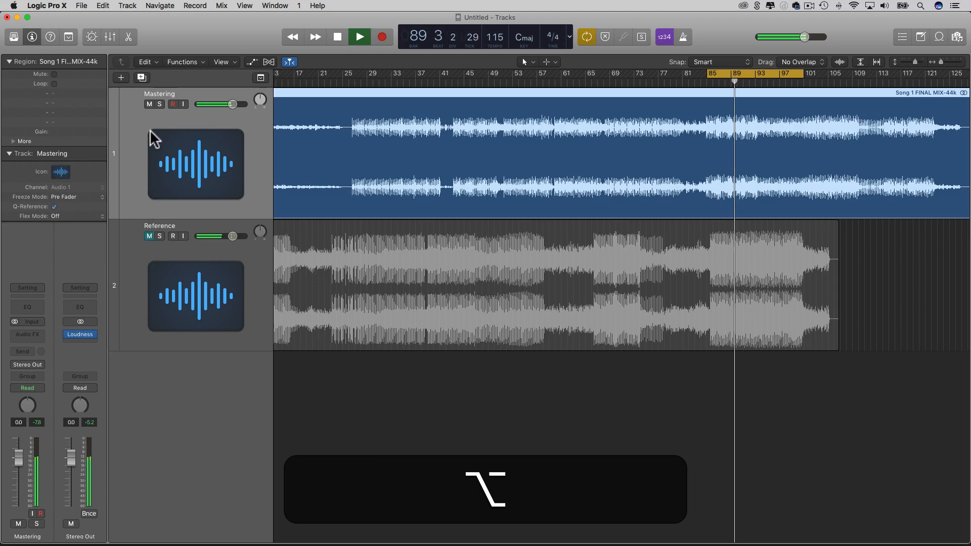
pyautogui.keyDown('alt'); pyautogui.click(148, 104); pyautogui.keyUp('alt')
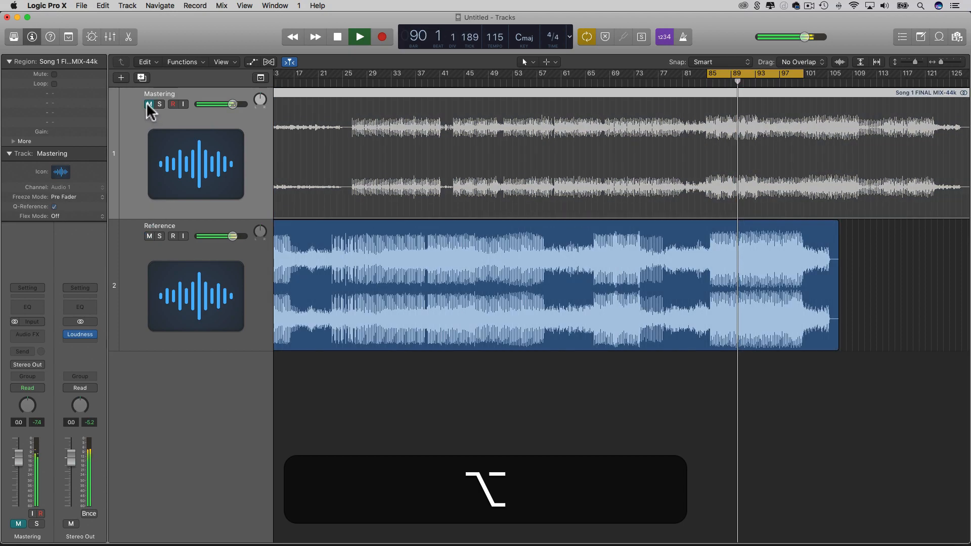
pyautogui.keyDown('alt'); pyautogui.click(149, 235); pyautogui.keyUp('alt')
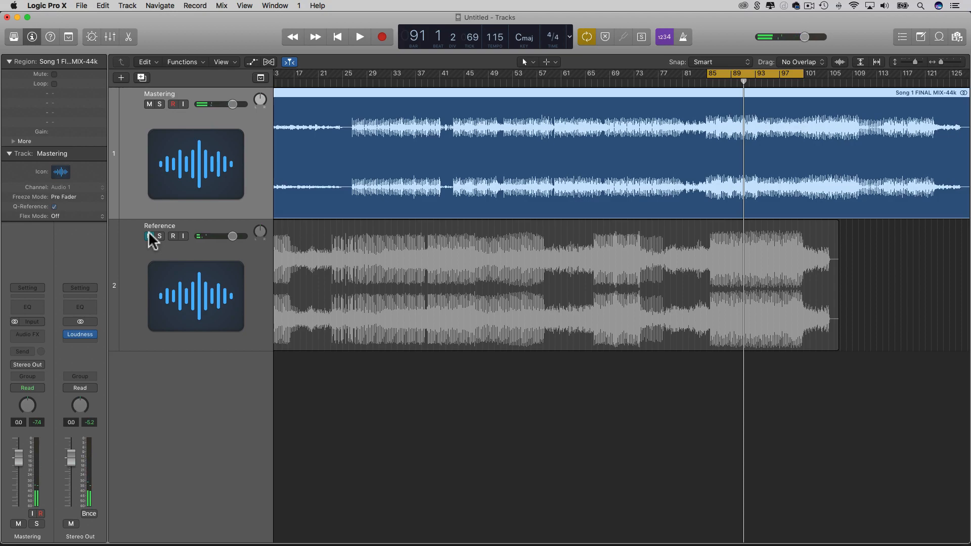
# Step: Insert a stereo Gain plug-in on the Mastering track
pyautogui.click(169, 281)
pyautogui.click(183, 190)
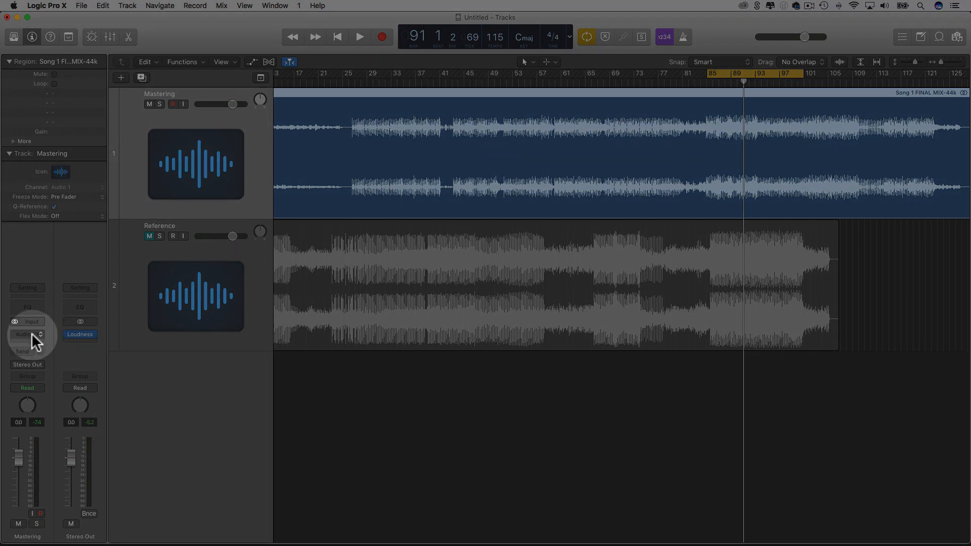
pyautogui.click(30, 335)
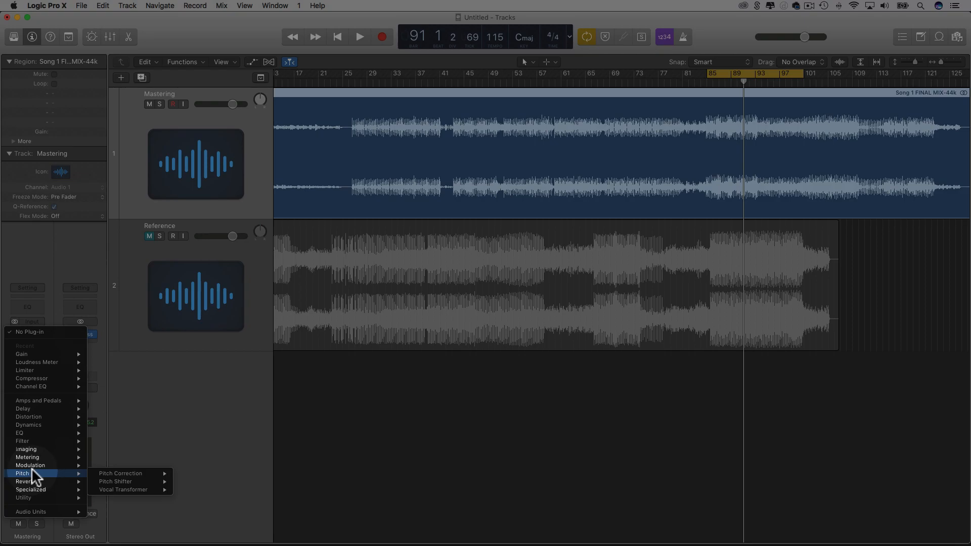
pyautogui.moveTo(34, 498)
pyautogui.moveTo(125, 498)
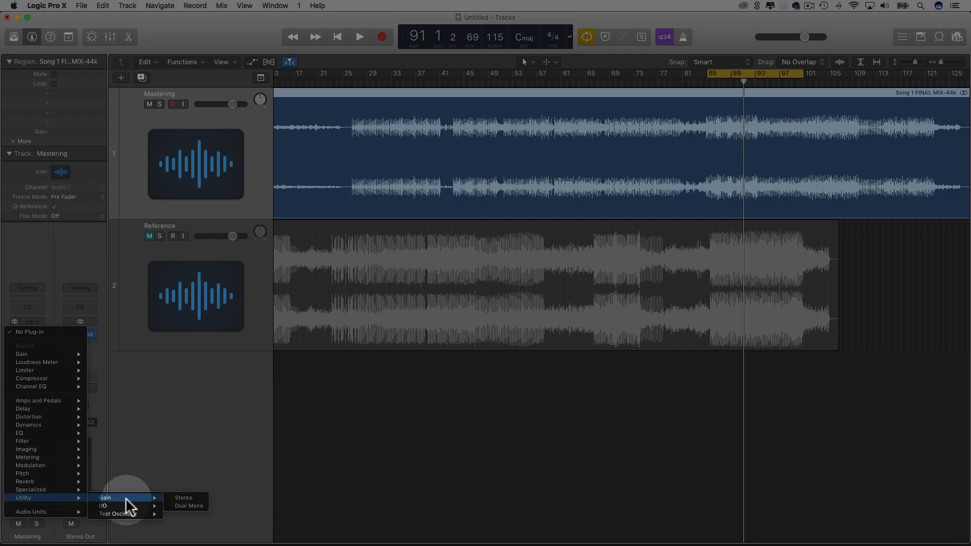
pyautogui.click(187, 499)
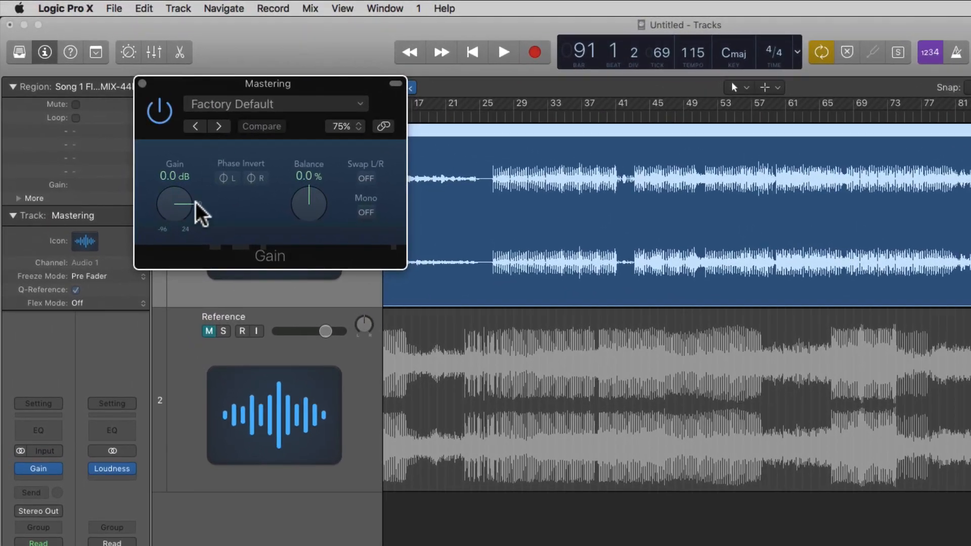
# Step: Raise the Mastering track's gain to +4.1 dB during playback, move the plug-in window off the track headers, and compare with Reference
pyautogui.press('space')
pyautogui.moveTo(173, 203); pyautogui.dragTo(172, 196)
pyautogui.moveTo(217, 88); pyautogui.dragTo(653, 85)
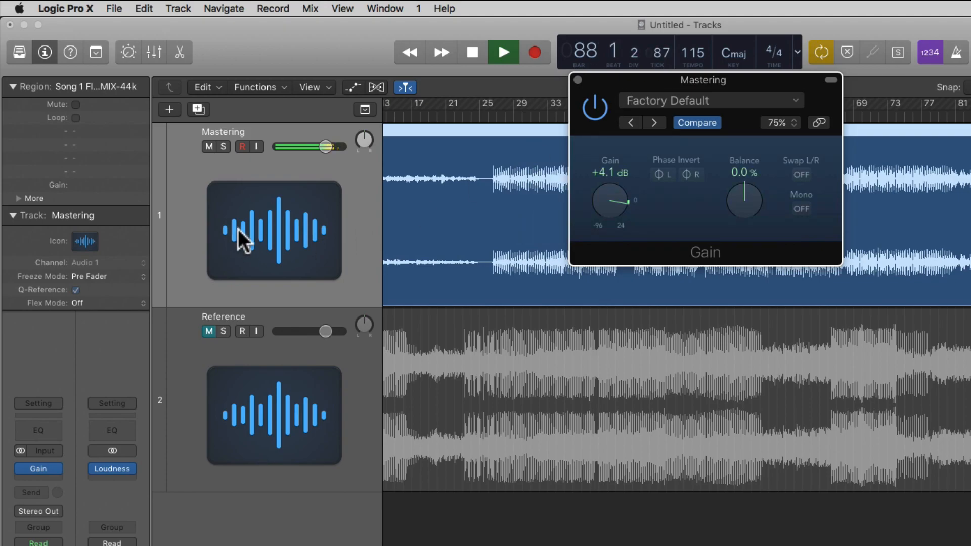
pyautogui.keyDown('alt'); pyautogui.click(208, 146); pyautogui.keyUp('alt')
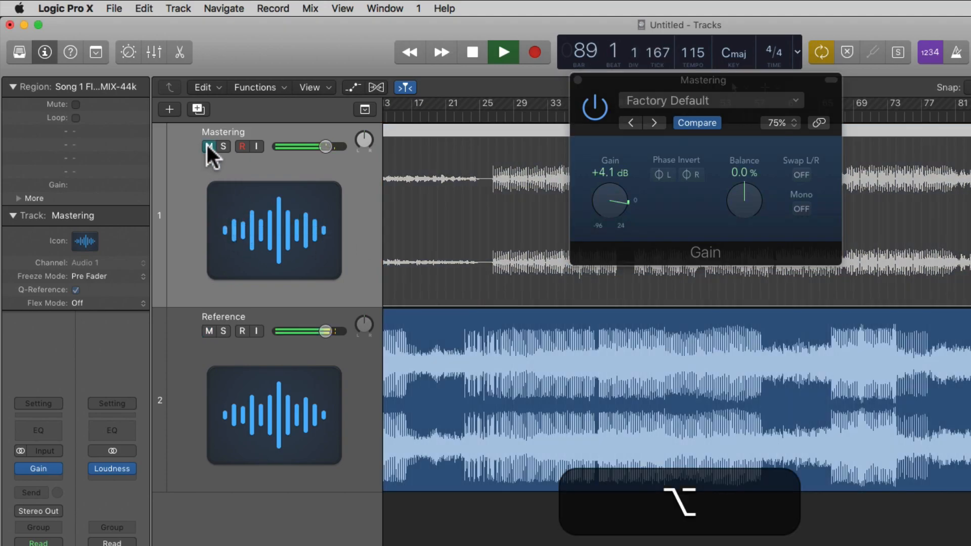
pyautogui.keyDown('alt'); pyautogui.click(207, 331); pyautogui.keyUp('alt')
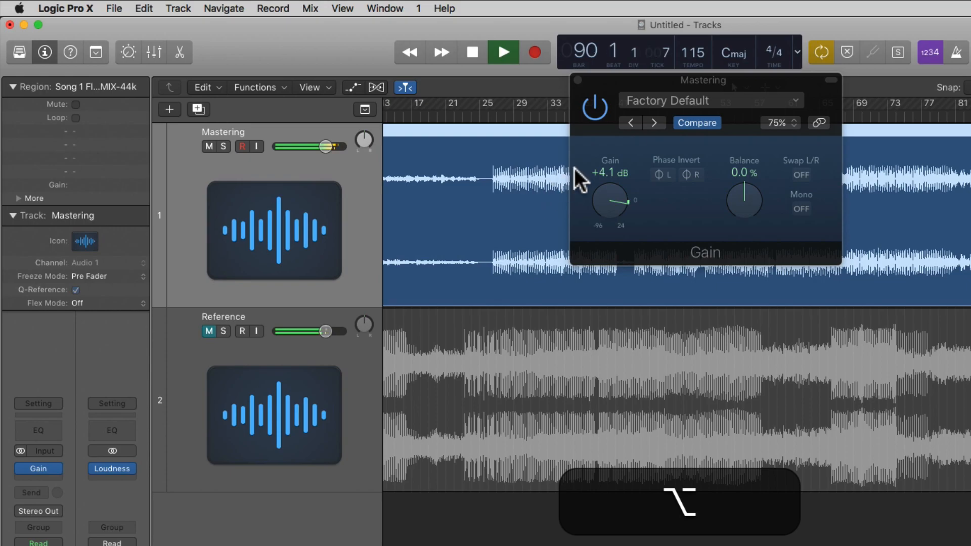
# Step: Raise the Mastering track's gain to +4.6 dB and compare it with the Reference track again
pyautogui.moveTo(602, 194); pyautogui.dragTo(602, 193)
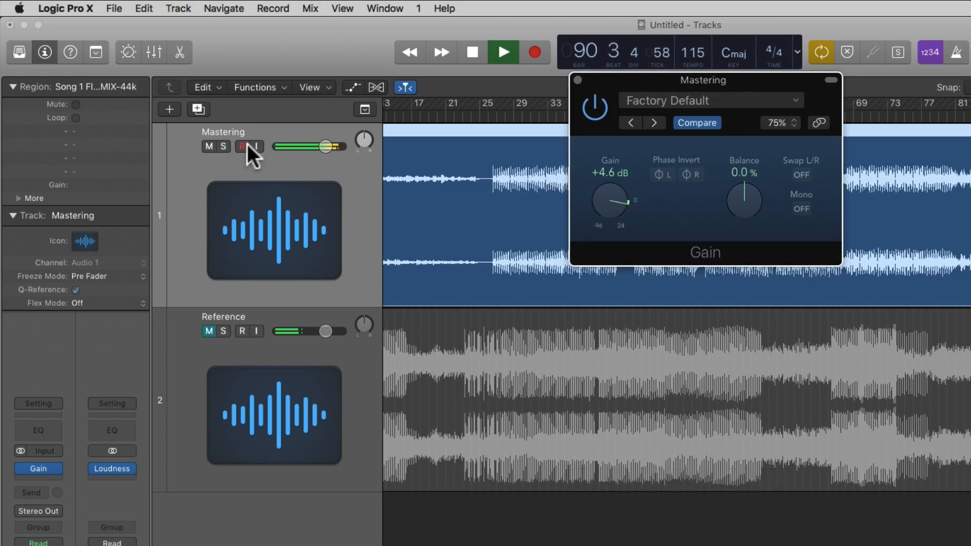
pyautogui.keyDown('alt'); pyautogui.click(205, 144); pyautogui.keyUp('alt')
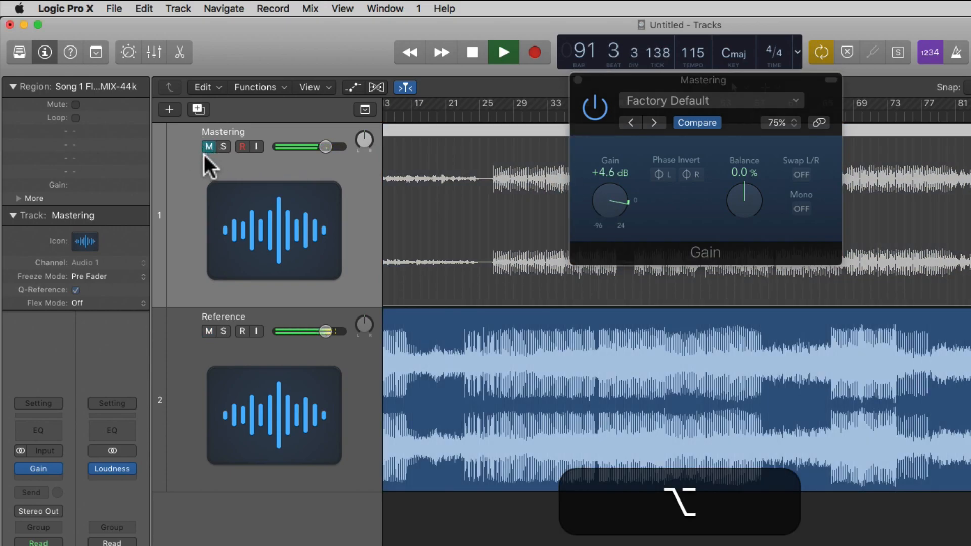
pyautogui.keyDown('alt'); pyautogui.click(208, 331); pyautogui.keyUp('alt')
# Step: Lower the Mastering track's gain to +3.5 dB, compare it with the Reference track, and stop playback with Reference muted
pyautogui.moveTo(604, 196); pyautogui.dragTo(602, 197)
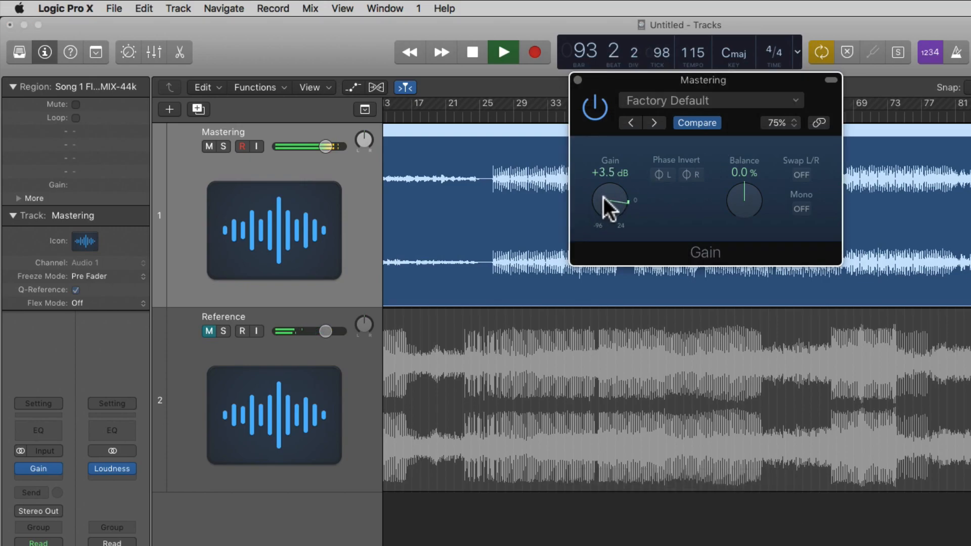
pyautogui.keyDown('alt'); pyautogui.click(209, 146); pyautogui.keyUp('alt')
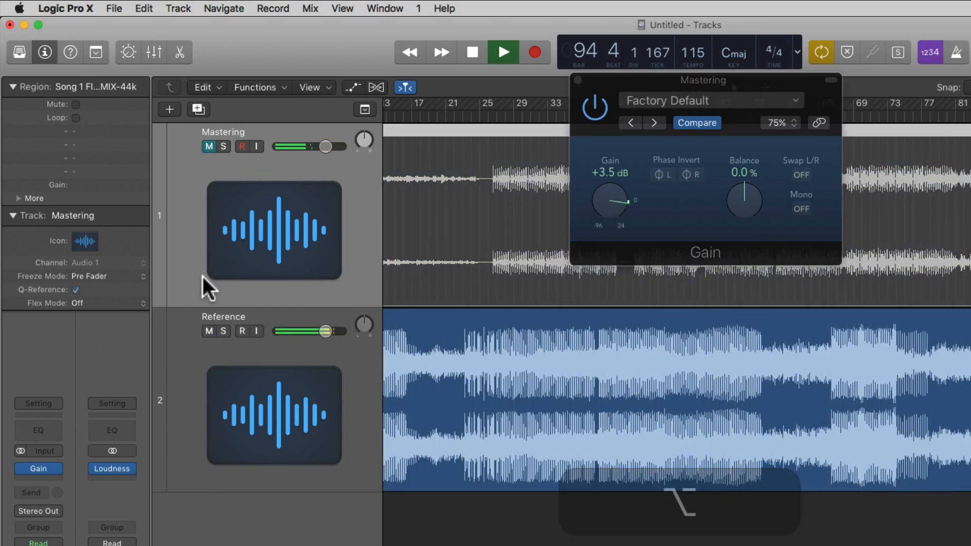
pyautogui.keyDown('alt'); pyautogui.click(204, 329); pyautogui.keyUp('alt')
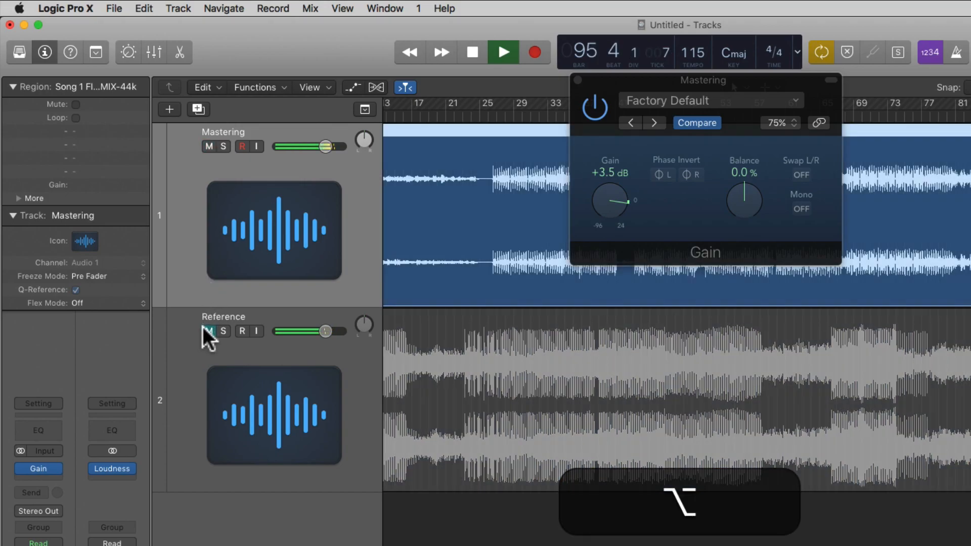
pyautogui.press('space')
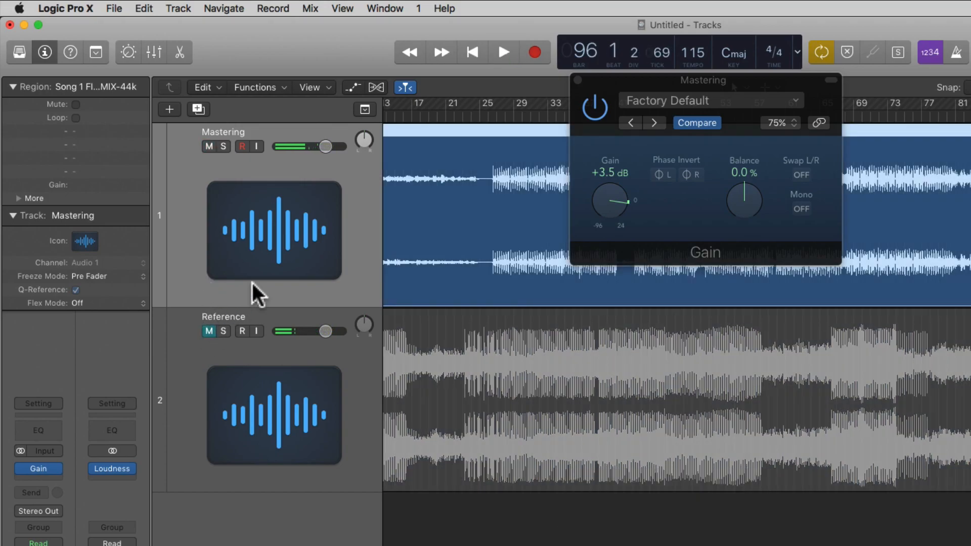